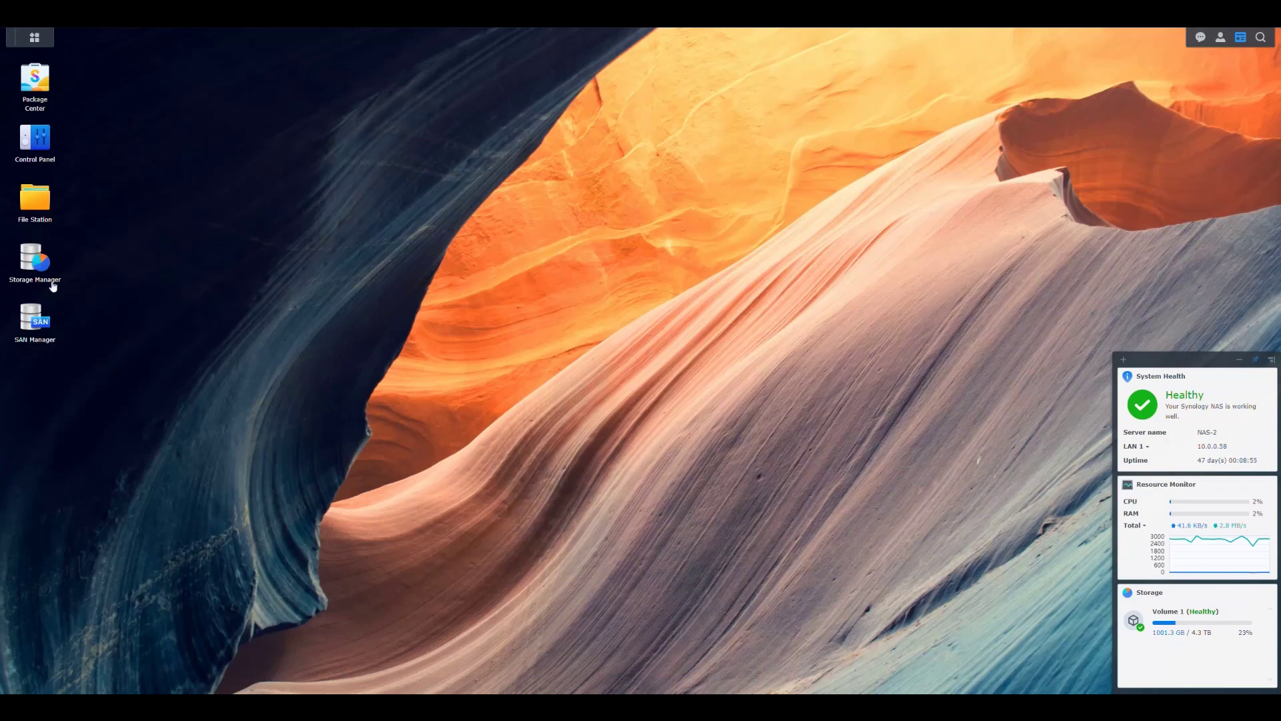
- Open Storage Manager to view the storage pool and calculate 64 × 12 in the Calculator app
{"action": "left_click", "coordinate": [37, 266]}
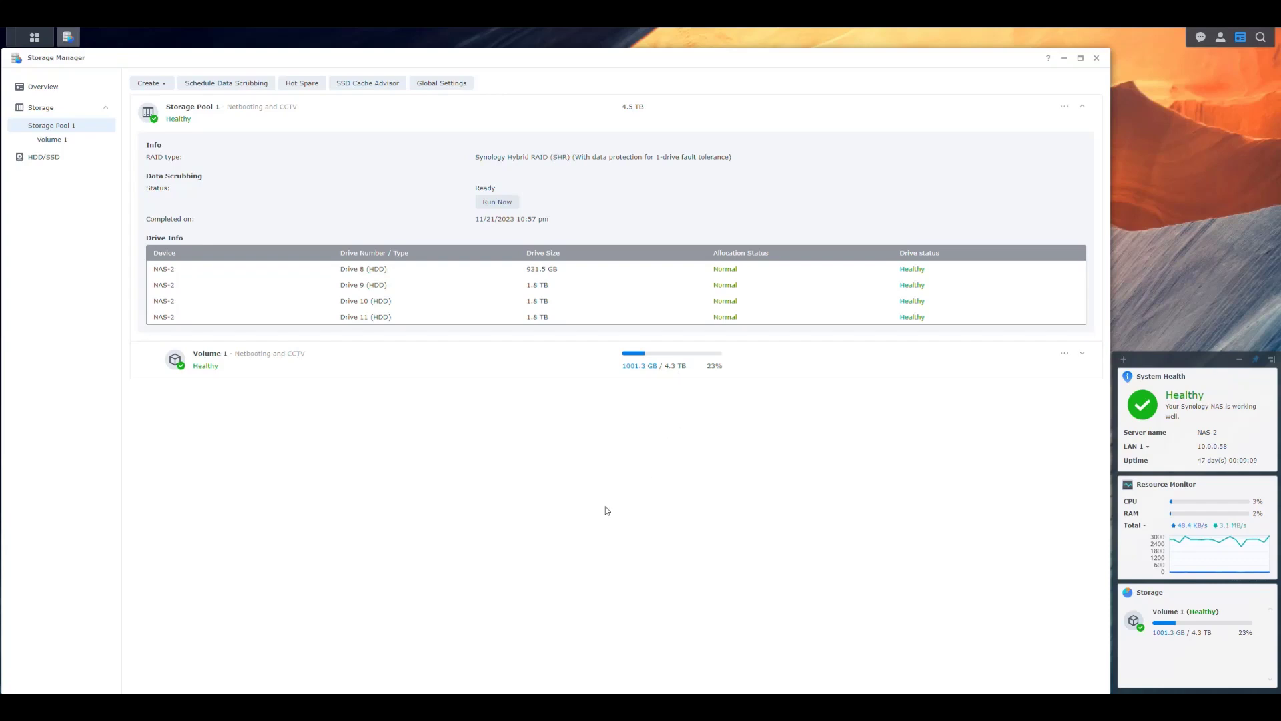
{"action": "key", "text": "super"}
{"action": "type", "text": "calcul"}
{"action": "key", "text": "Return"}
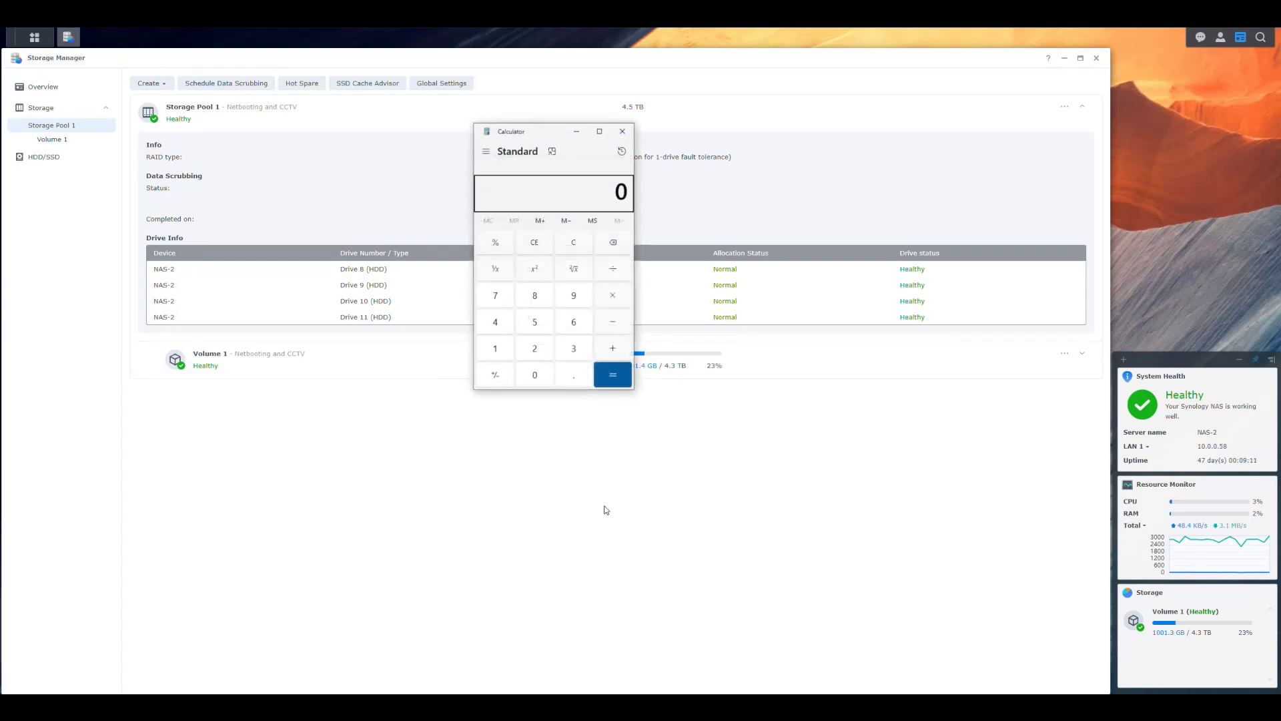
{"action": "left_click_drag", "start_coordinate": [550, 132], "coordinate": [549, 399]}
{"action": "type", "text": "64*"}
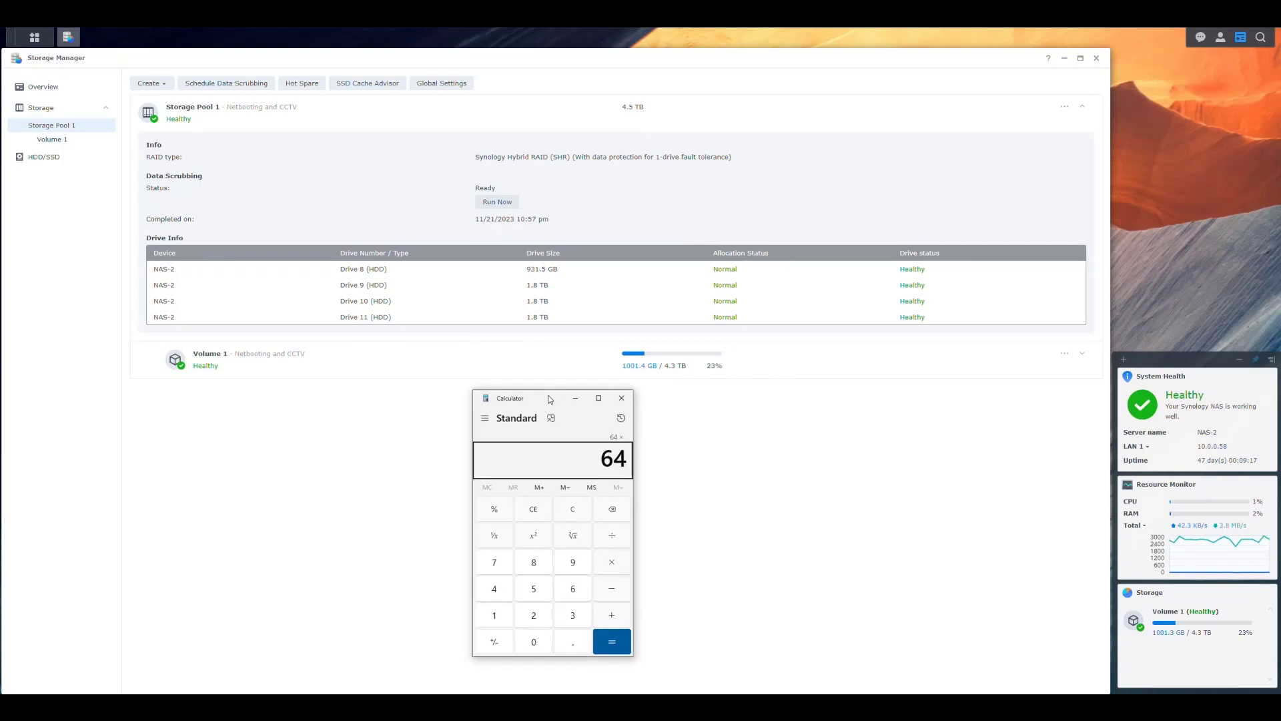
{"action": "type", "text": "12="}
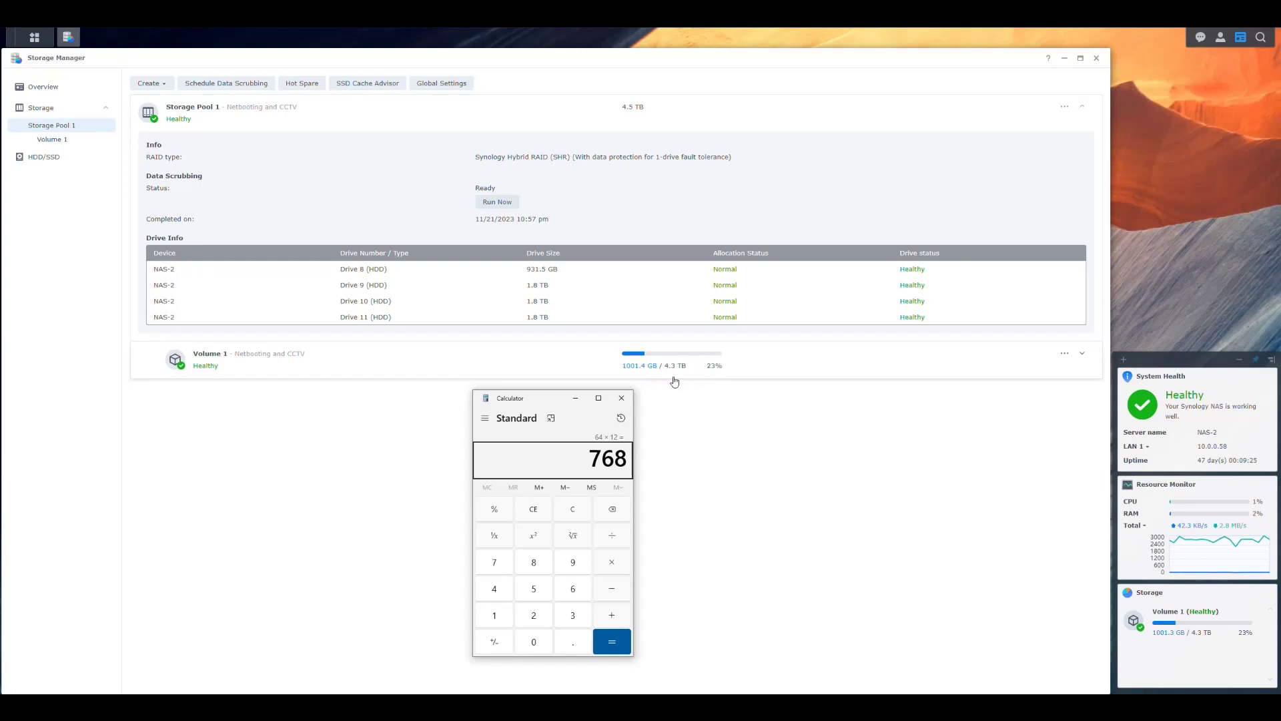
{"action": "left_click", "coordinate": [621, 397]}
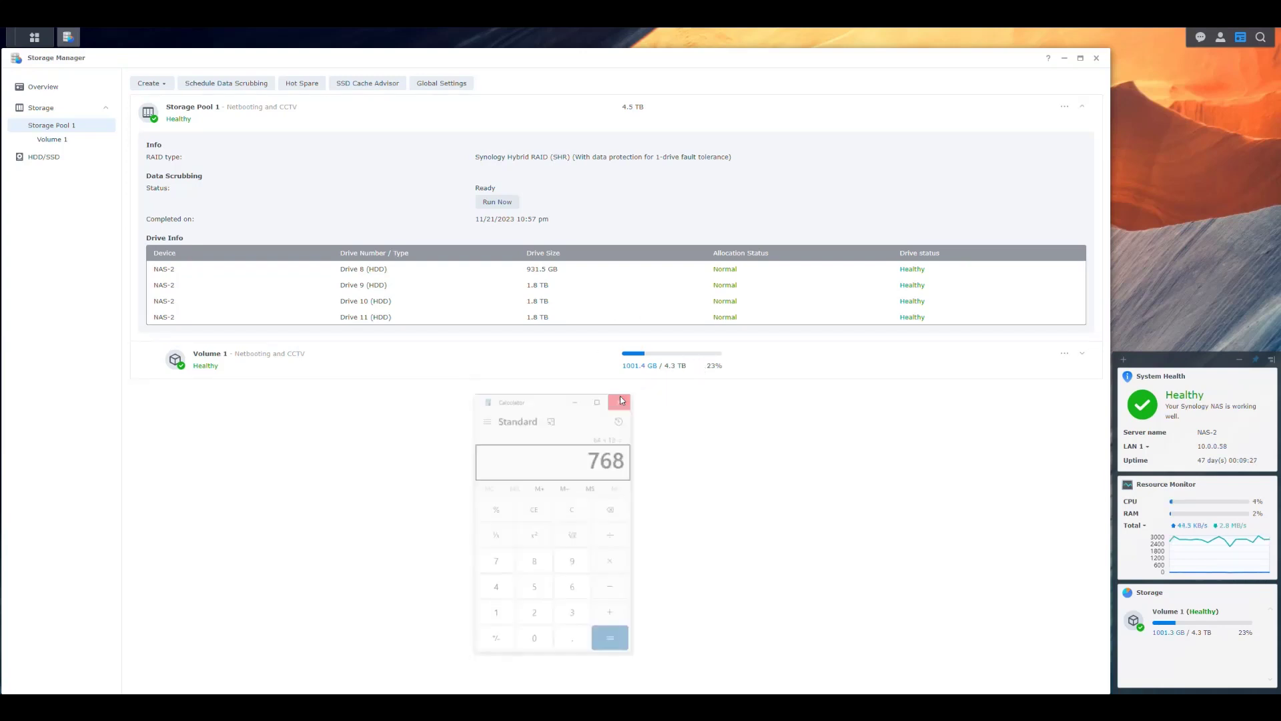
- Check the file system of Volume 1 in its details in Storage Manager
{"action": "left_click", "coordinate": [218, 367]}
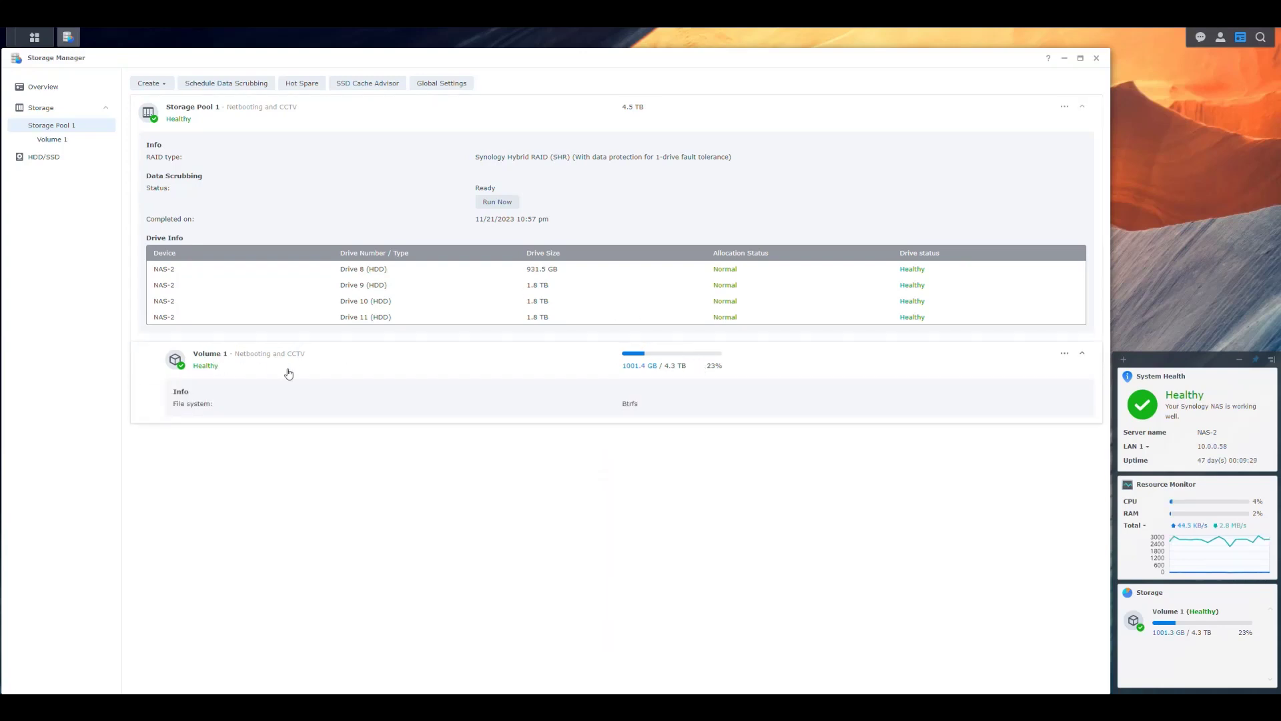
{"action": "left_click", "coordinate": [481, 363]}
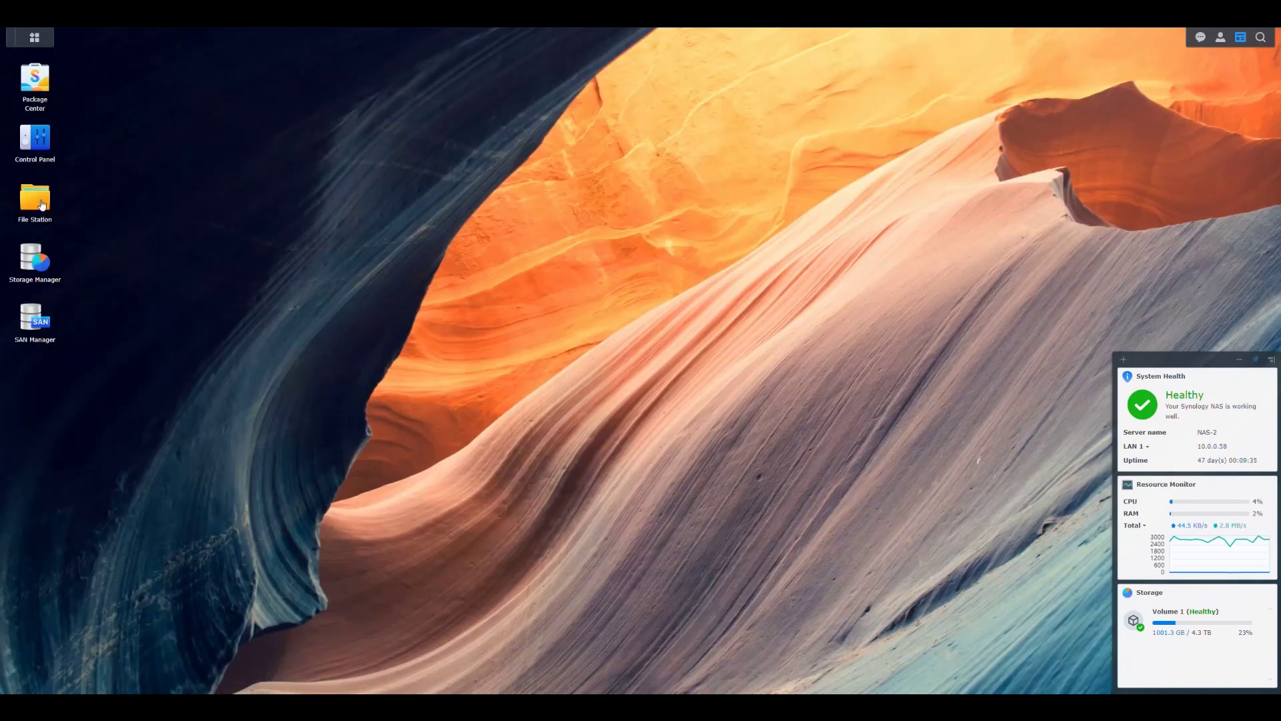
- Open the shared folder settings in Control Panel and reposition the window toward the upper part of the desktop
{"action": "double_click", "coordinate": [35, 200]}
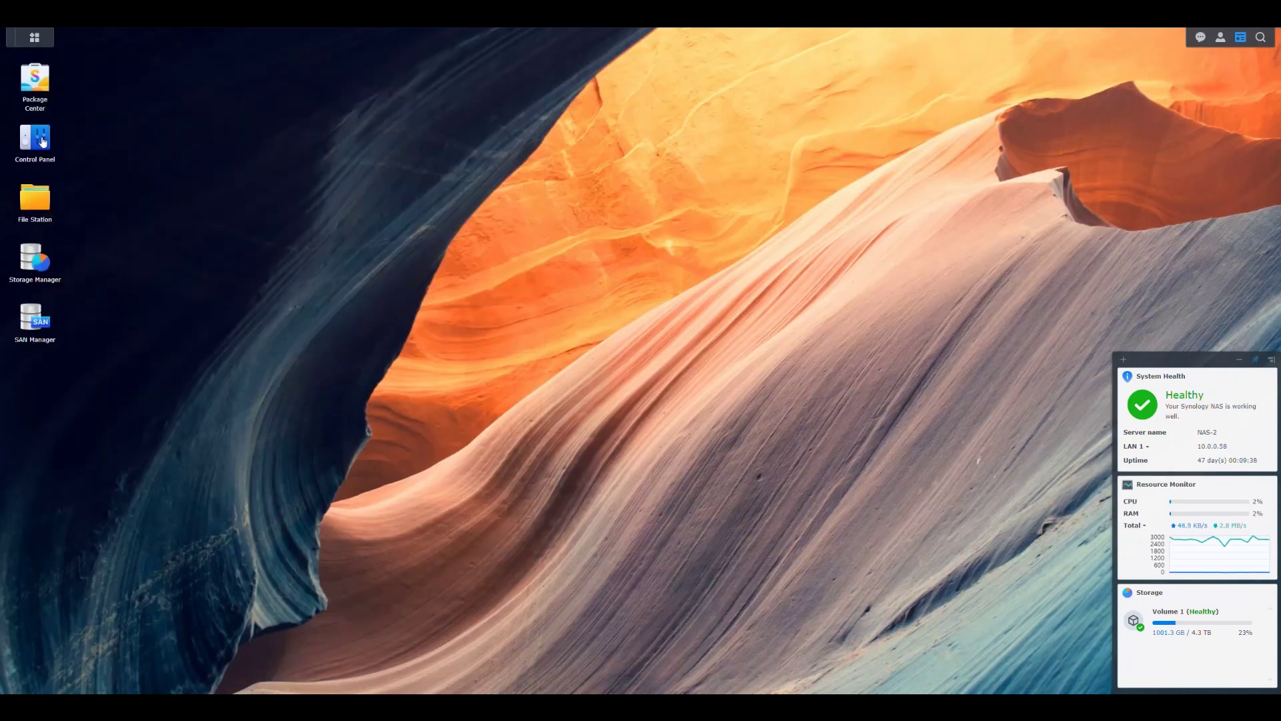
{"action": "double_click", "coordinate": [35, 138]}
{"action": "left_click", "coordinate": [47, 130]}
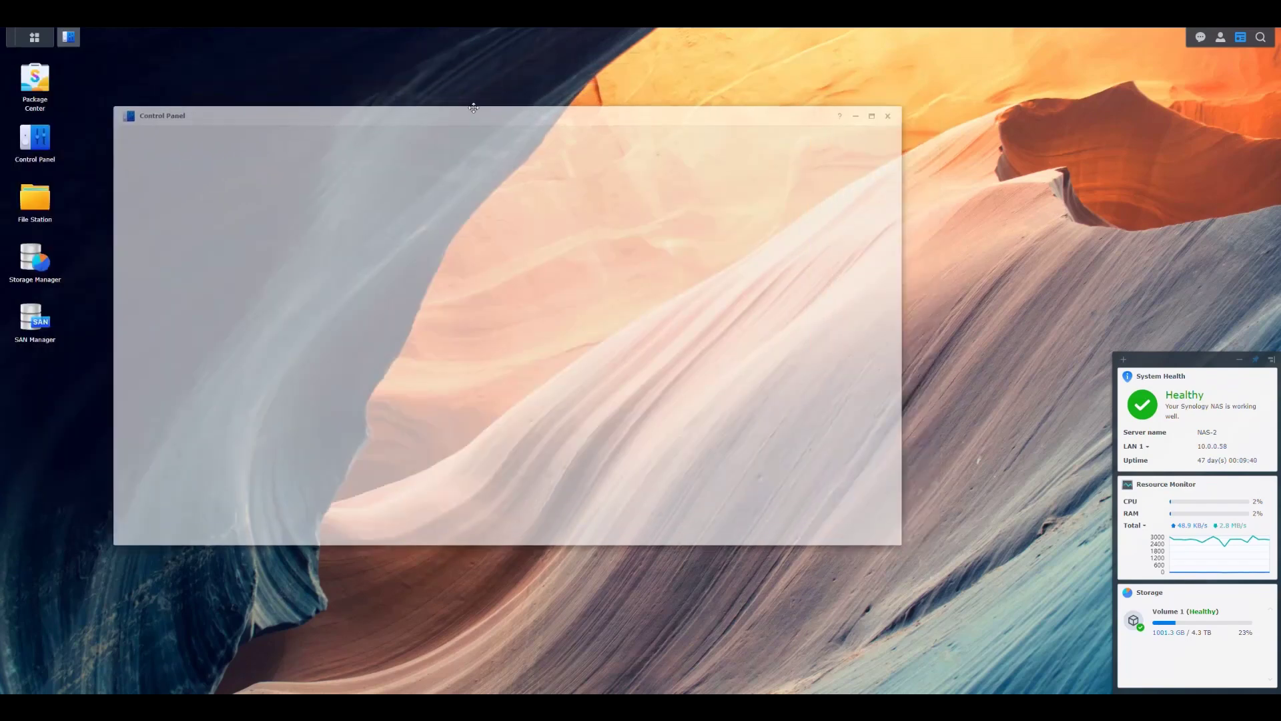
{"action": "left_click_drag", "start_coordinate": [473, 108], "coordinate": [425, 64]}
- Start a new shared folder named PXE with the description "Boot files for the PXE server" and disable its Recycle Bin
{"action": "left_click", "coordinate": [225, 100]}
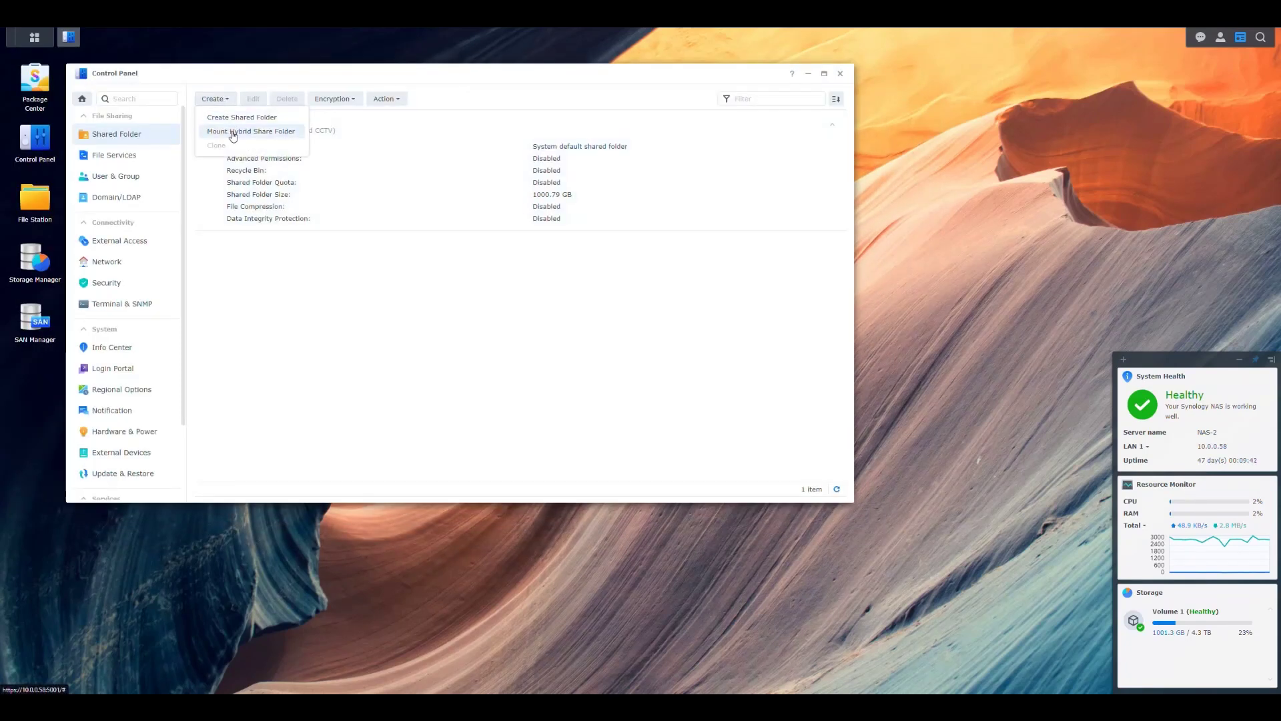
{"action": "left_click", "coordinate": [230, 117]}
{"action": "type", "text": "PXE"}
{"action": "key", "text": "Tab"}
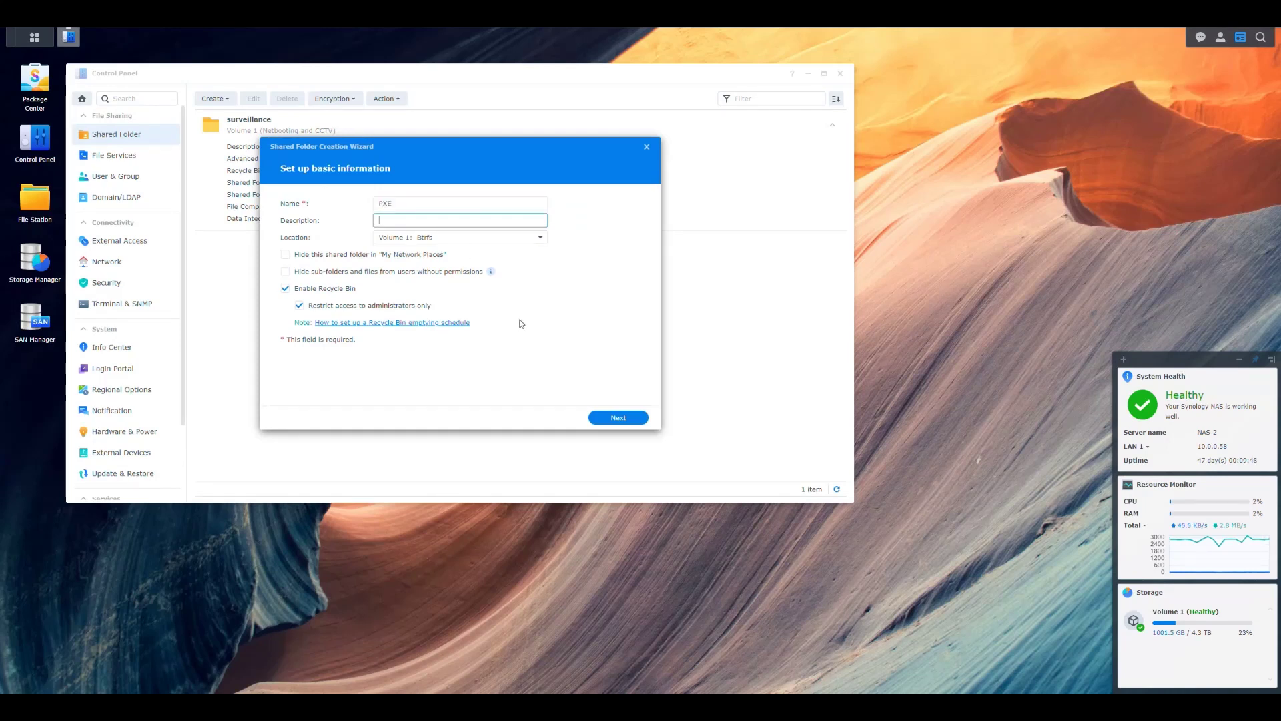
{"action": "type", "text": "Boot files for the PXE server"}
{"action": "left_click", "coordinate": [315, 291]}
{"action": "key", "text": "shift+Tab"}
{"action": "key", "text": "shift+Tab"}
{"action": "key", "text": "shift+Tab"}
{"action": "key", "text": "shift+Tab"}
{"action": "key", "text": "shift+Tab"}
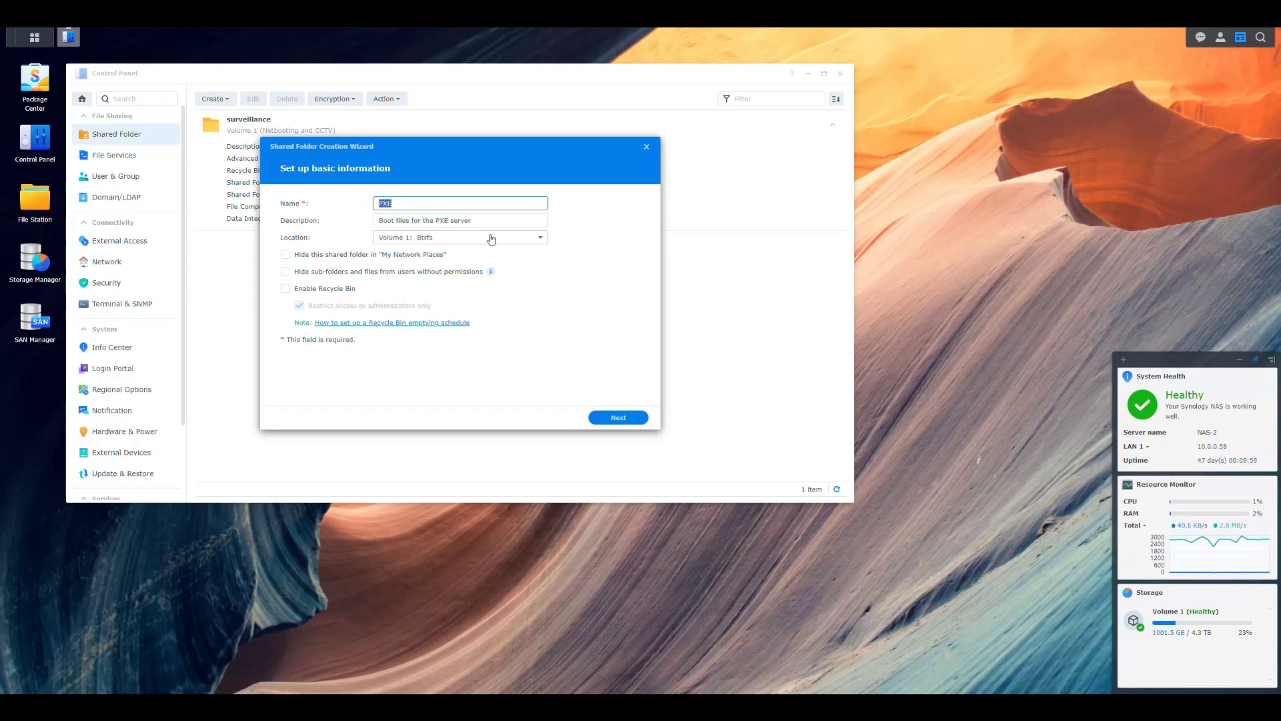
{"action": "key", "text": "Tab"}
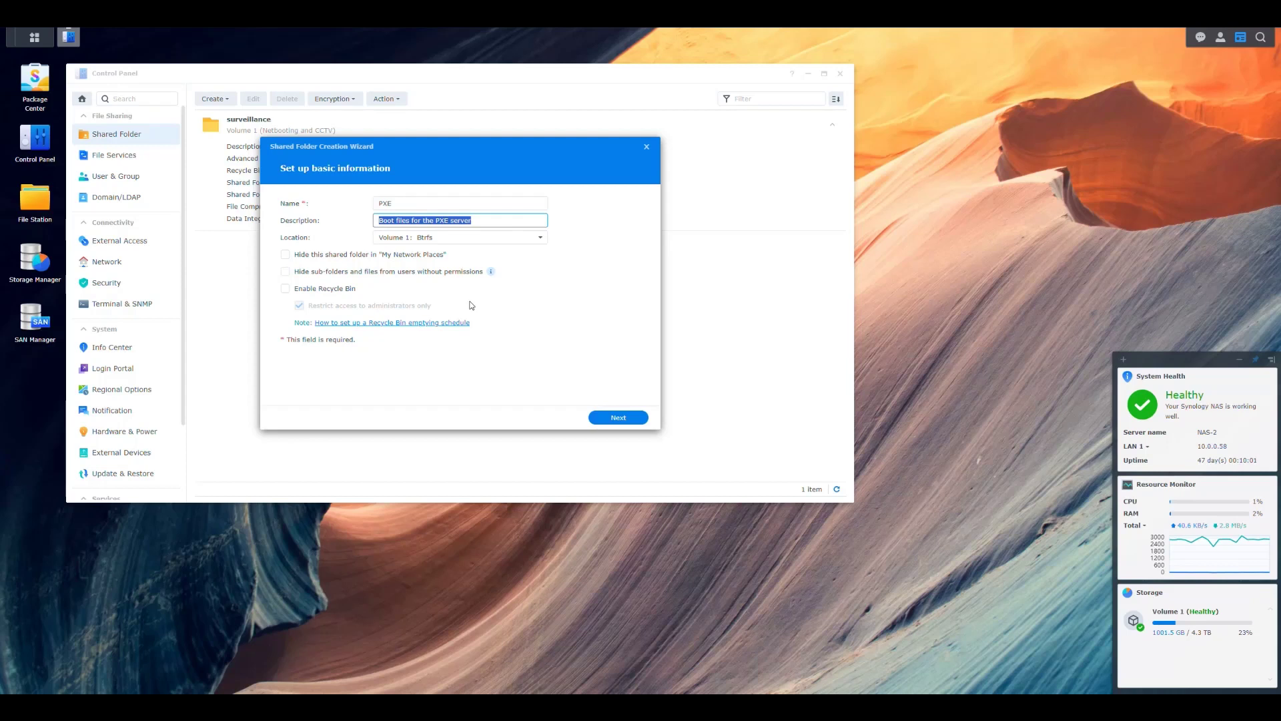
- Keep Volume 1 as the PXE folder's location, leave encryption, data checksum and quota disabled, and confirm the folder's creation
{"action": "left_click", "coordinate": [494, 239]}
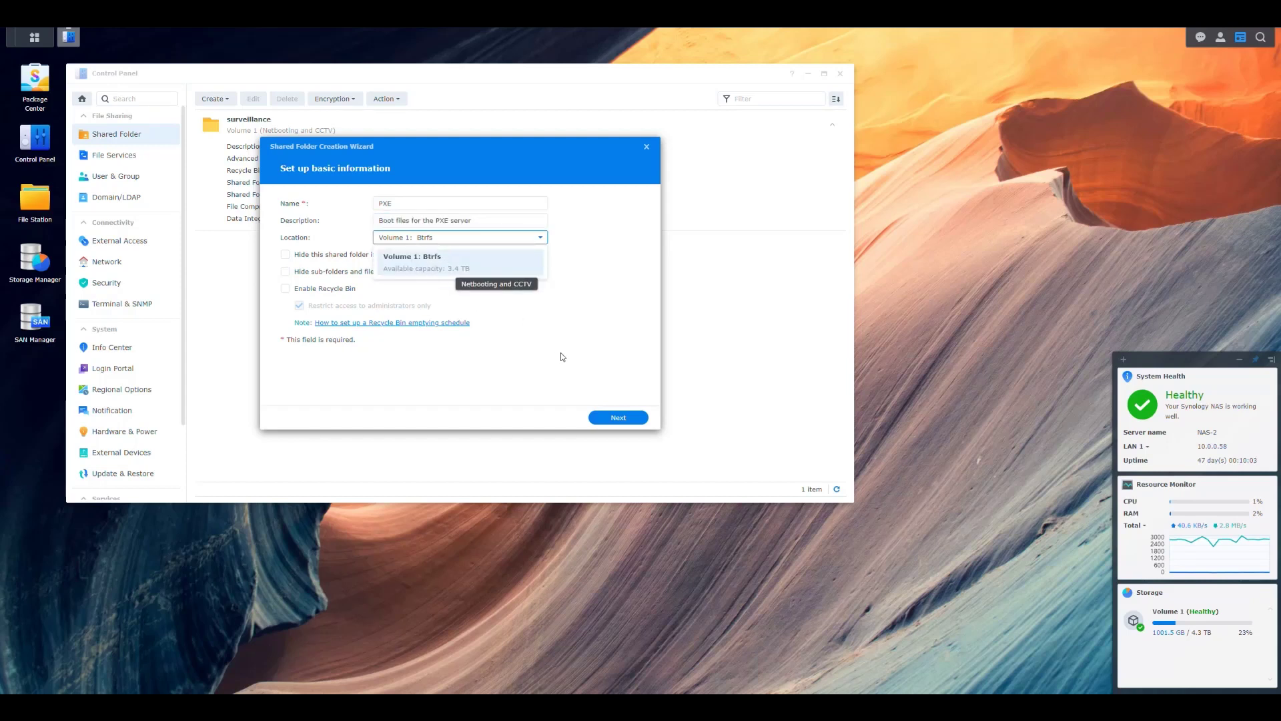
{"action": "left_click", "coordinate": [624, 308]}
{"action": "left_click", "coordinate": [521, 241]}
{"action": "left_click", "coordinate": [621, 305]}
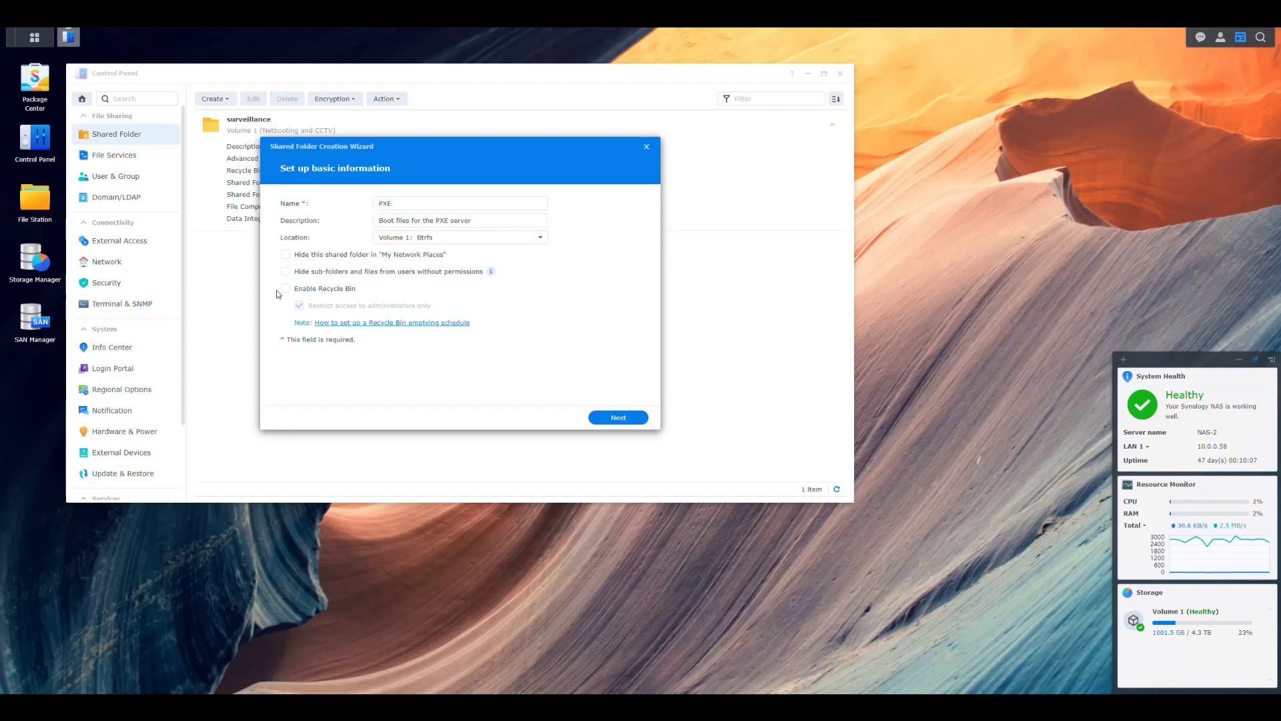
{"action": "left_click", "coordinate": [317, 259]}
{"action": "left_click", "coordinate": [287, 258]}
{"action": "left_click", "coordinate": [619, 419]}
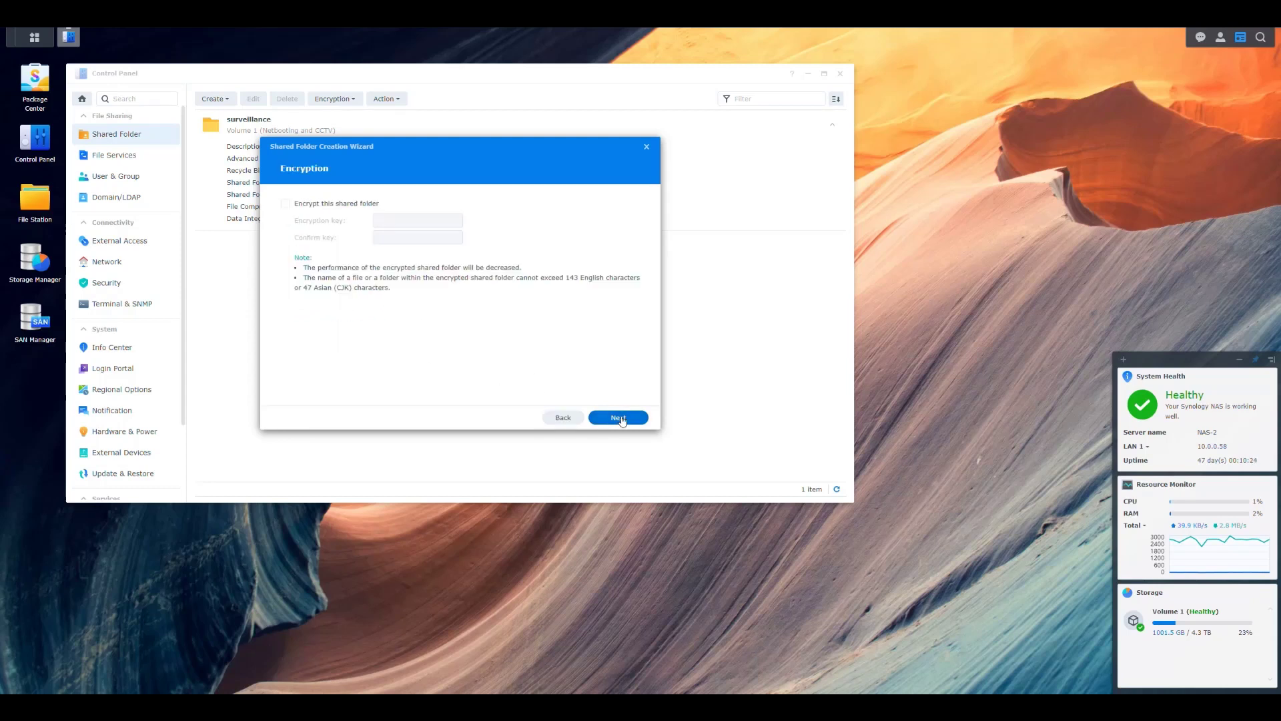
{"action": "left_click", "coordinate": [620, 418]}
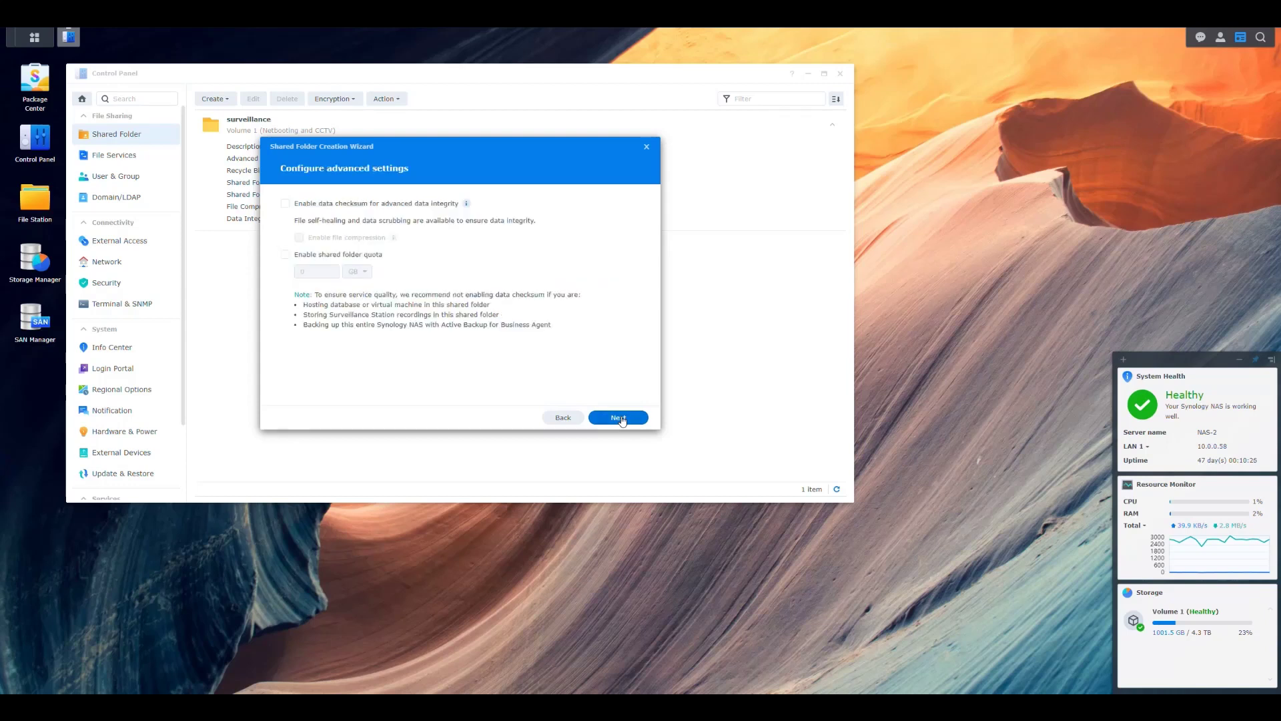
{"action": "left_click", "coordinate": [622, 420]}
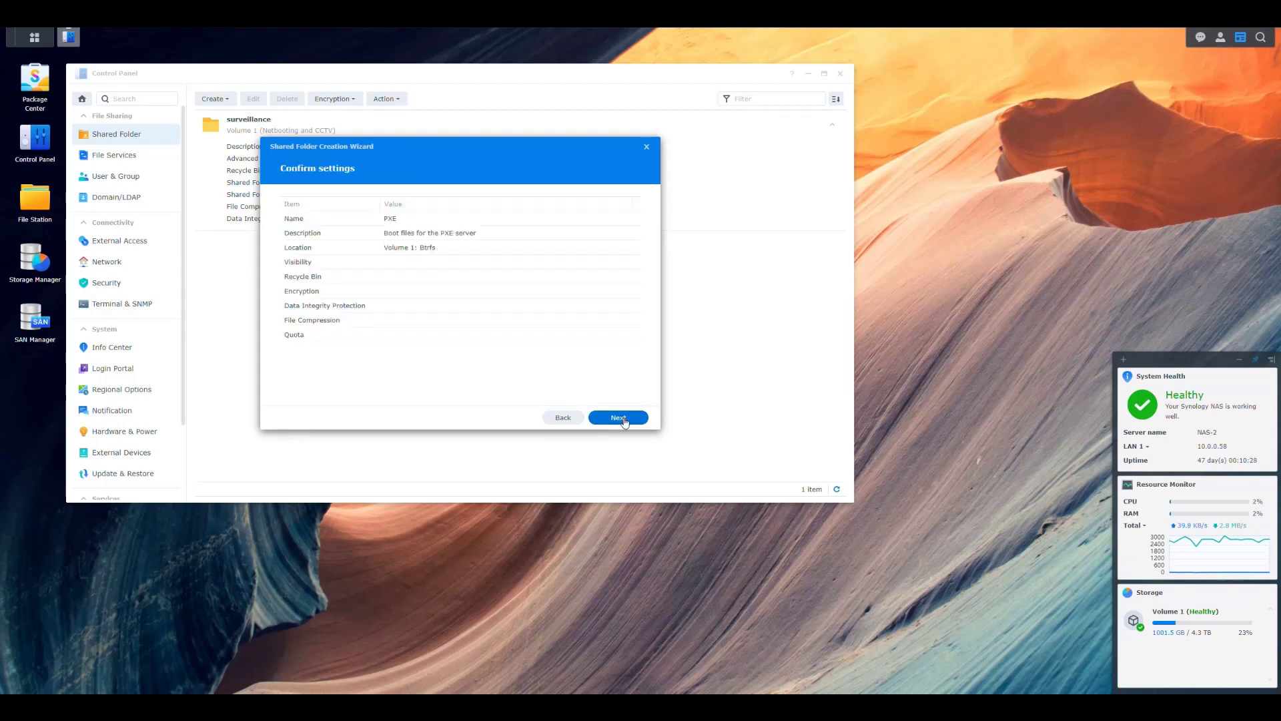
{"action": "left_click", "coordinate": [622, 419]}
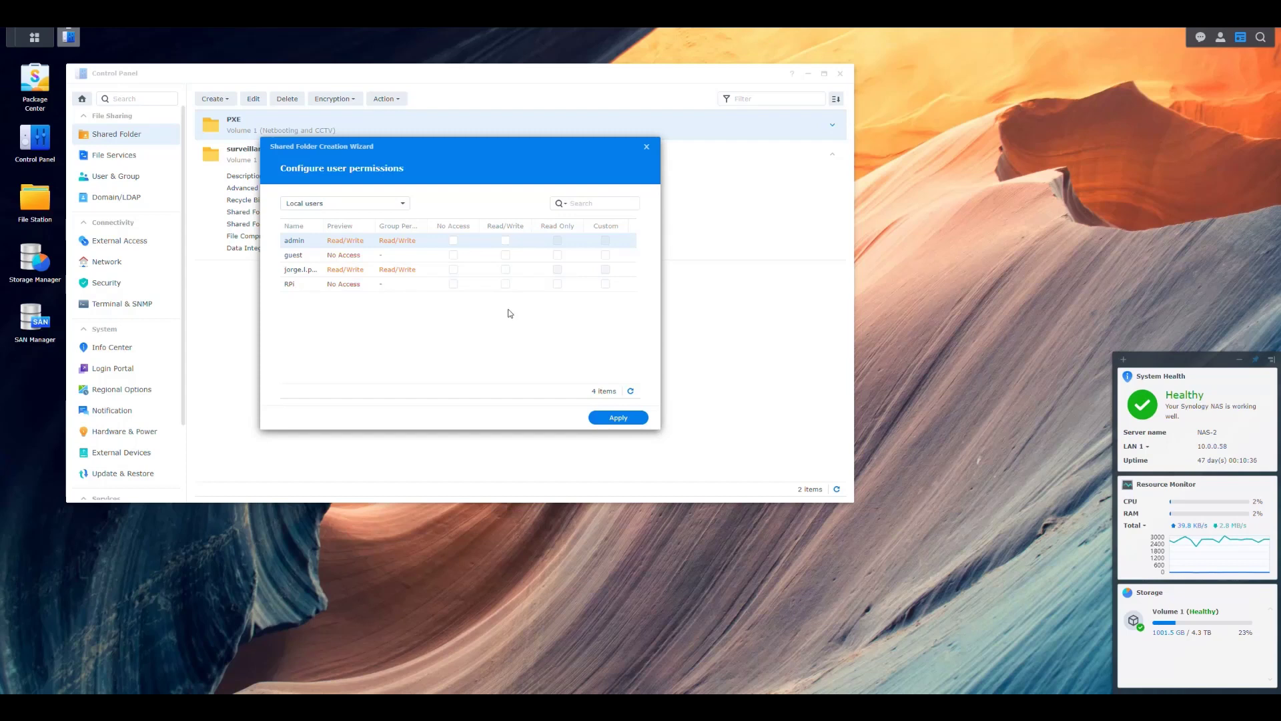
- Grant RPI and the personal user account Read/Write access to PXE, set guest and admin to No Access, and apply the permissions
{"action": "left_click", "coordinate": [505, 285]}
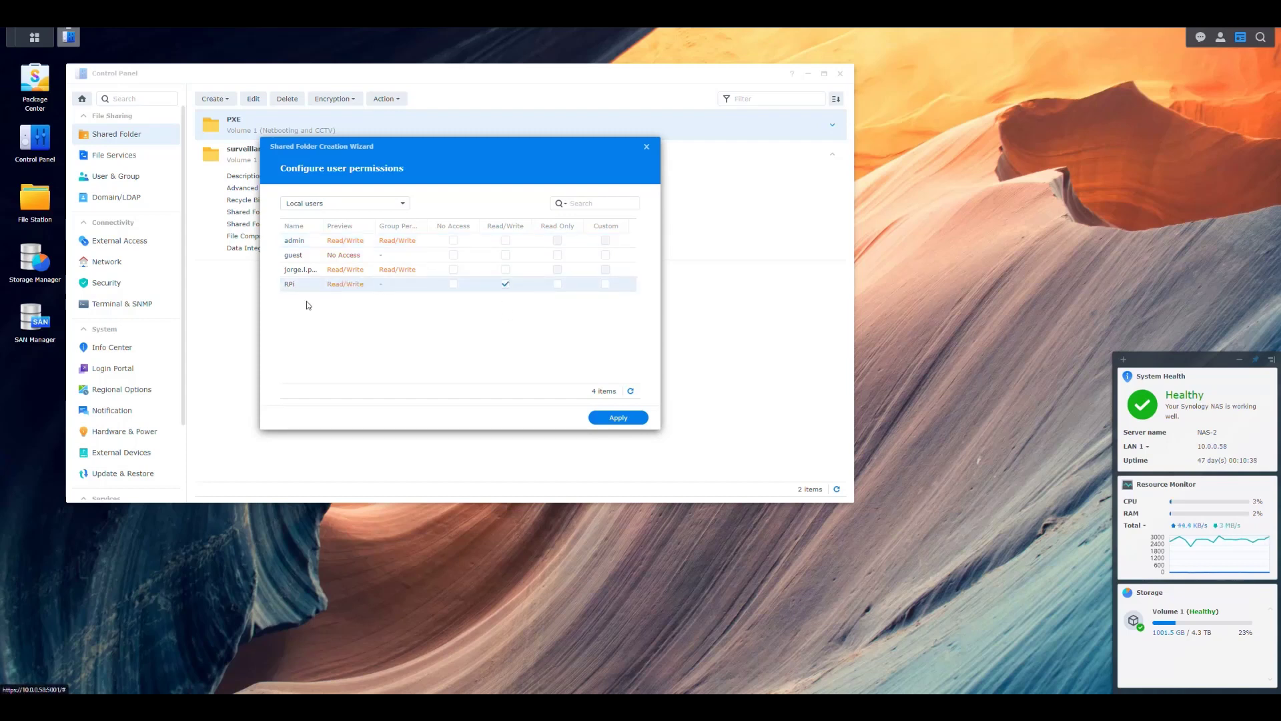
{"action": "left_click", "coordinate": [505, 270]}
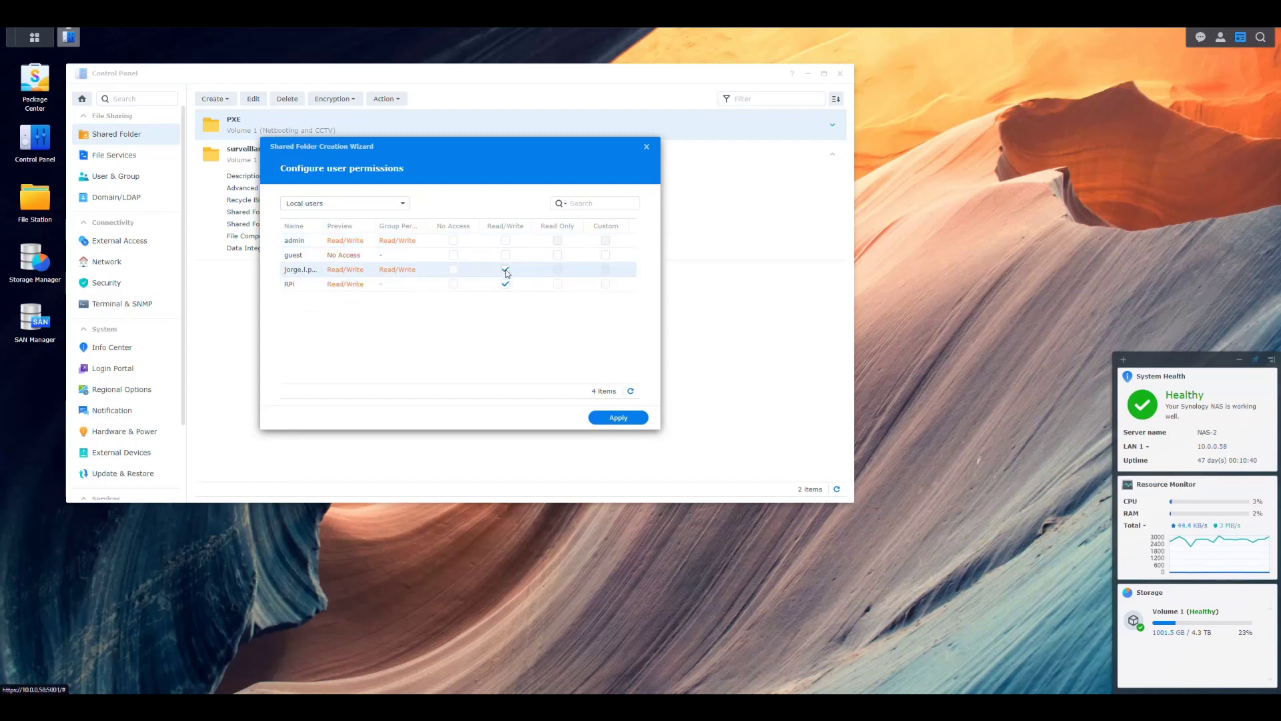
{"action": "left_click", "coordinate": [453, 255]}
{"action": "left_click", "coordinate": [453, 240]}
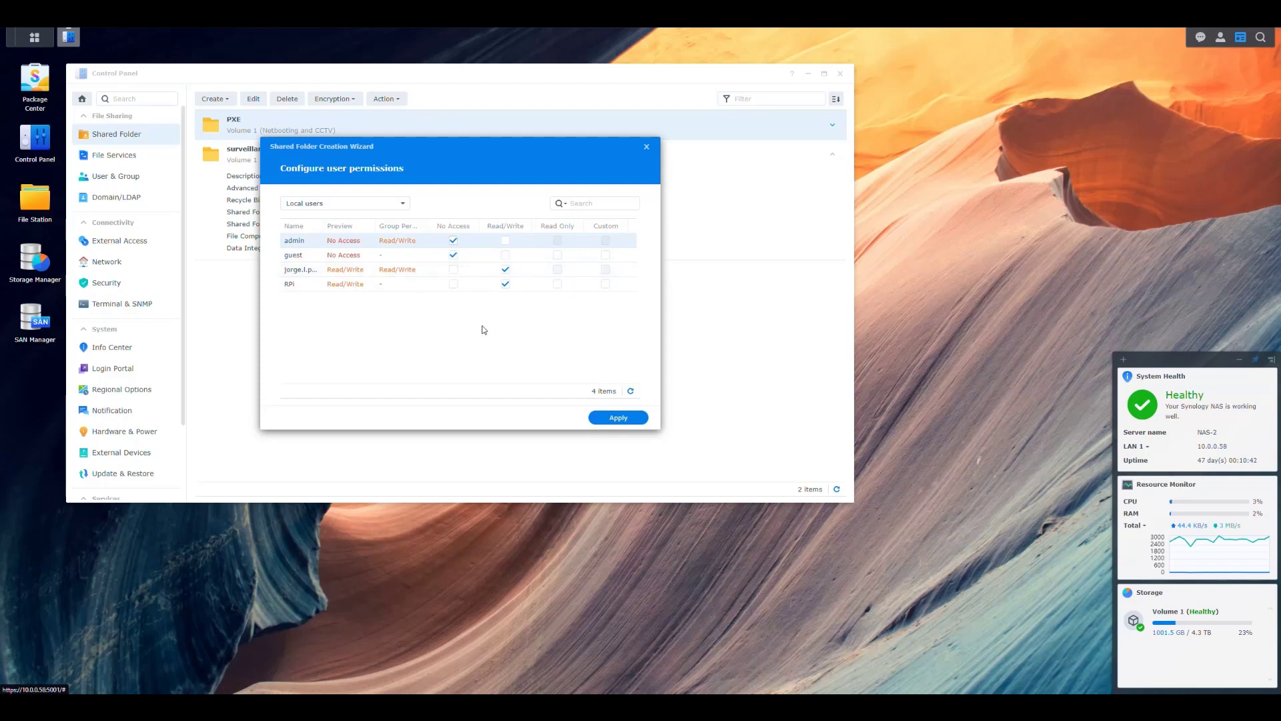
{"action": "left_click", "coordinate": [619, 418]}
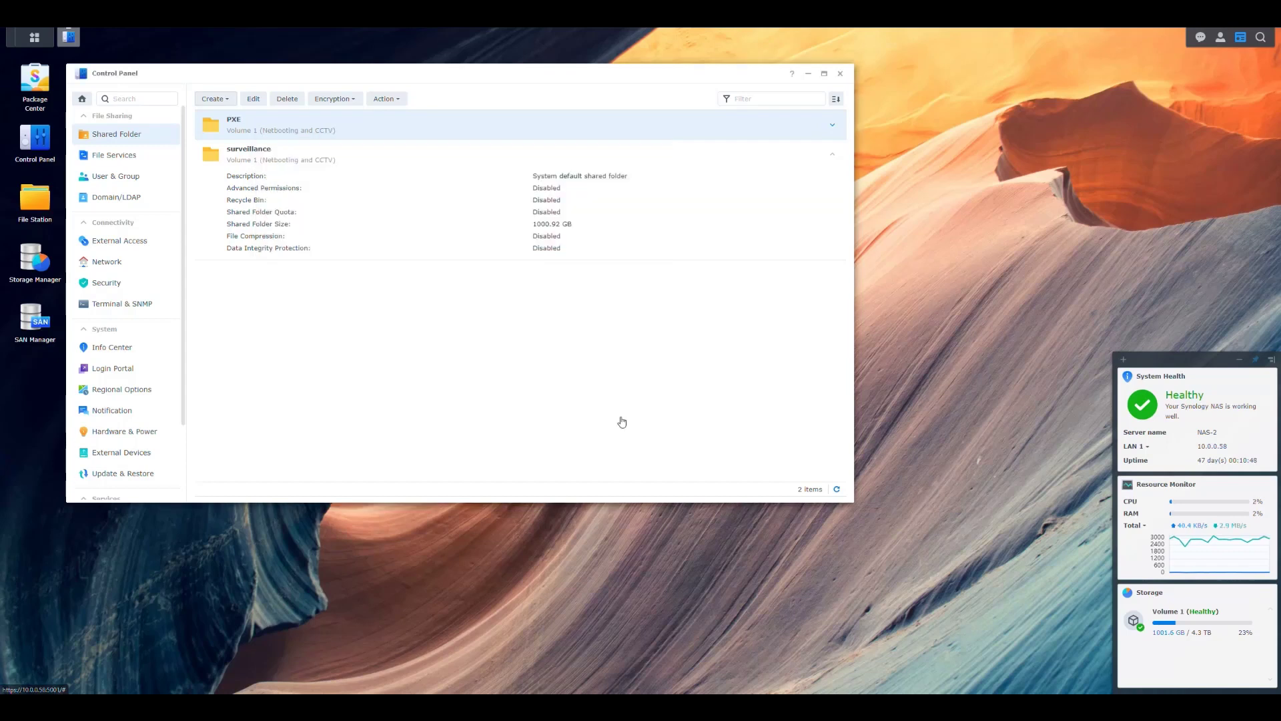
- Review the PXE shared folder's details, collapse the folder entries and close Control Panel
{"action": "left_click", "coordinate": [832, 125]}
{"action": "left_click", "coordinate": [832, 126]}
{"action": "left_click", "coordinate": [833, 155]}
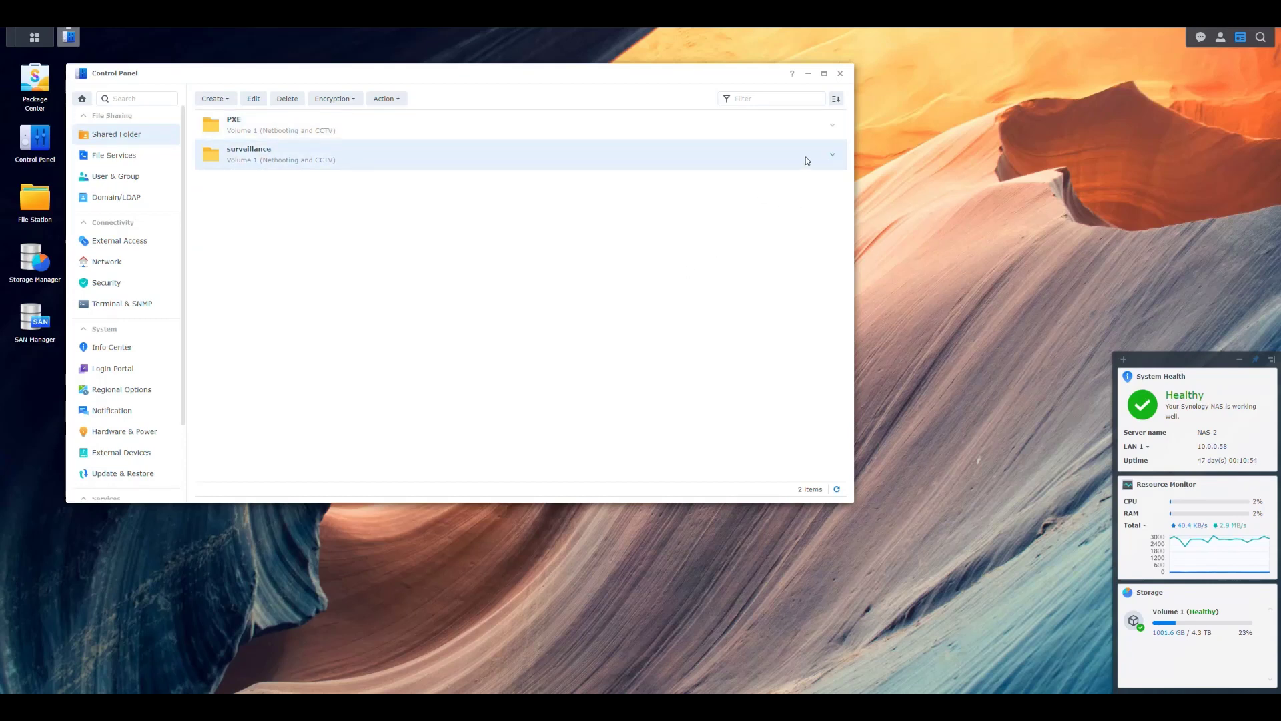
{"action": "left_click", "coordinate": [840, 75]}
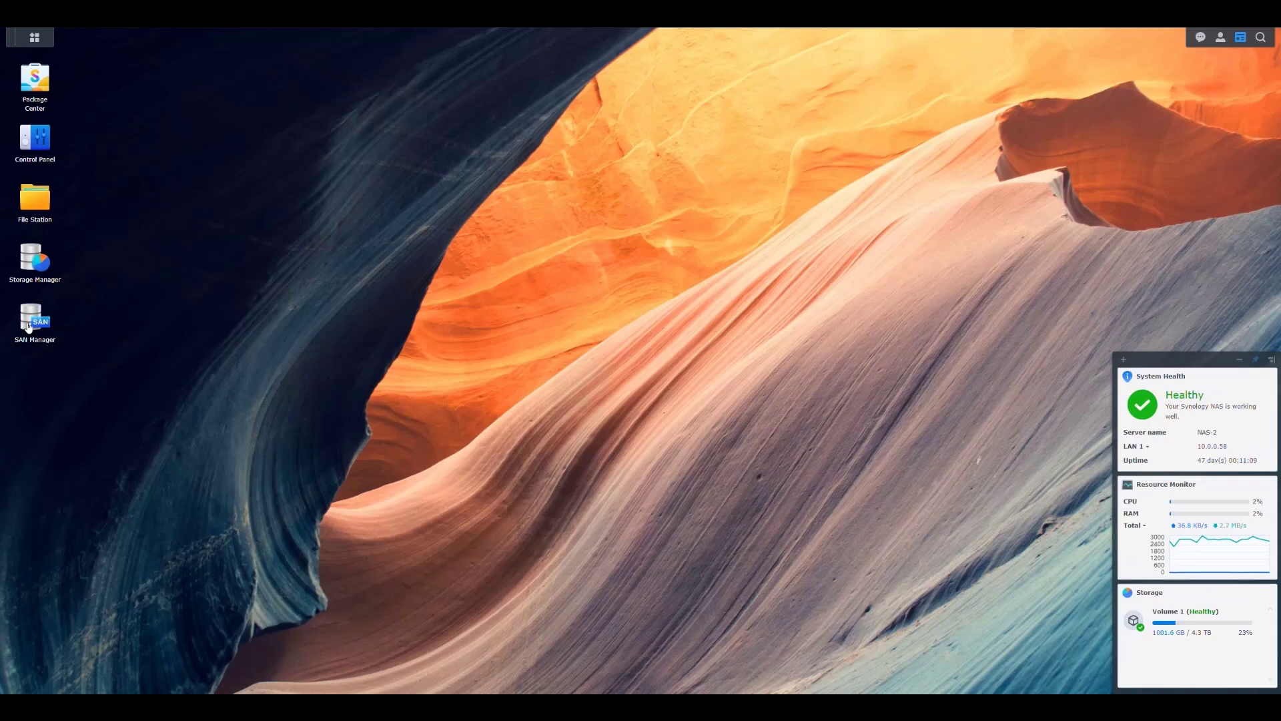
- Open SAN Manager from the desktop
{"action": "left_click", "coordinate": [35, 40]}
{"action": "left_click", "coordinate": [534, 332]}
{"action": "left_click", "coordinate": [34, 319]}
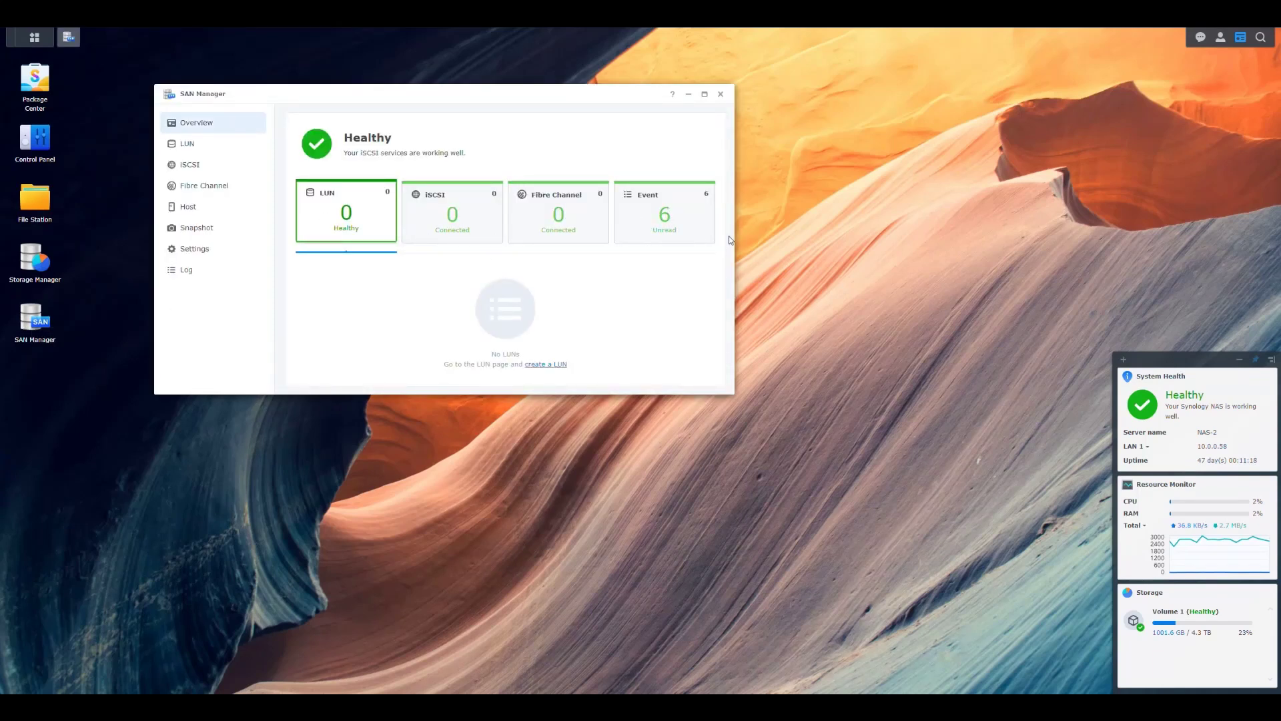
- Start a LUN named Pi1 with the description "Disk for Pi1", located on Volume 1 with a total capacity of 64 GB
{"action": "left_click", "coordinate": [198, 148]}
{"action": "left_click", "coordinate": [507, 293]}
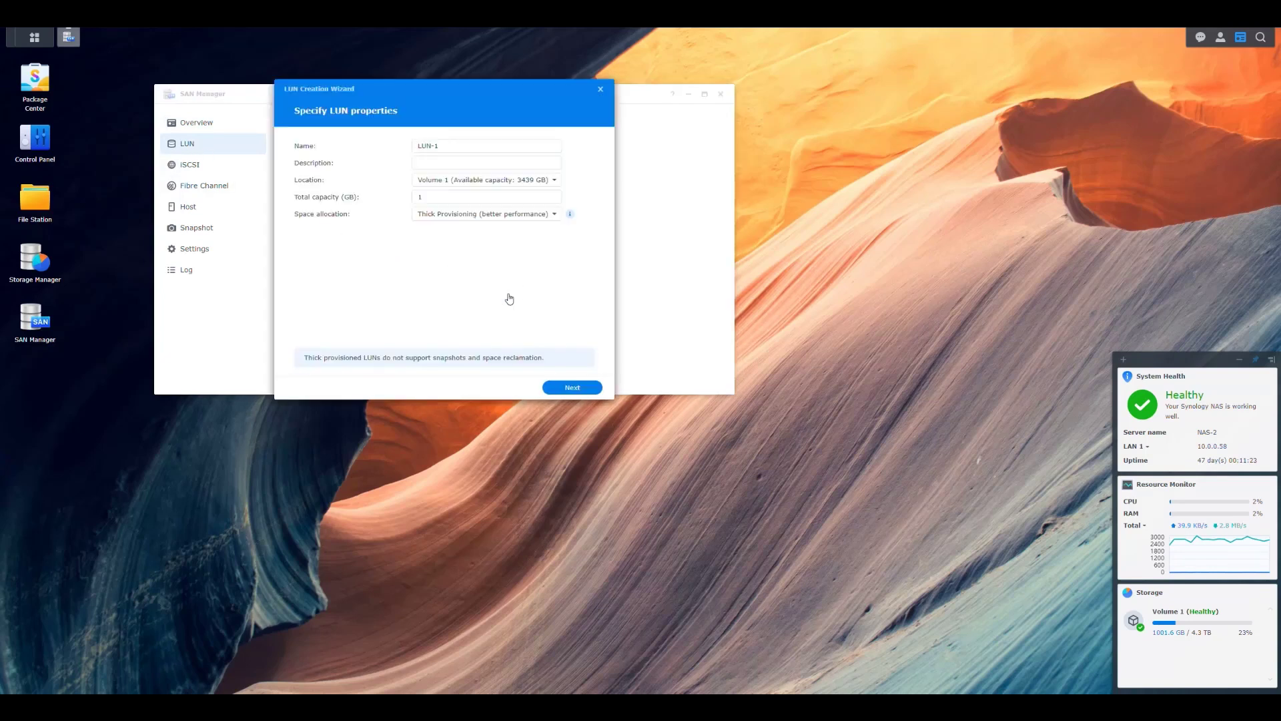
{"action": "type", "text": "Pi-1"}
{"action": "key", "text": "BackSpace"}
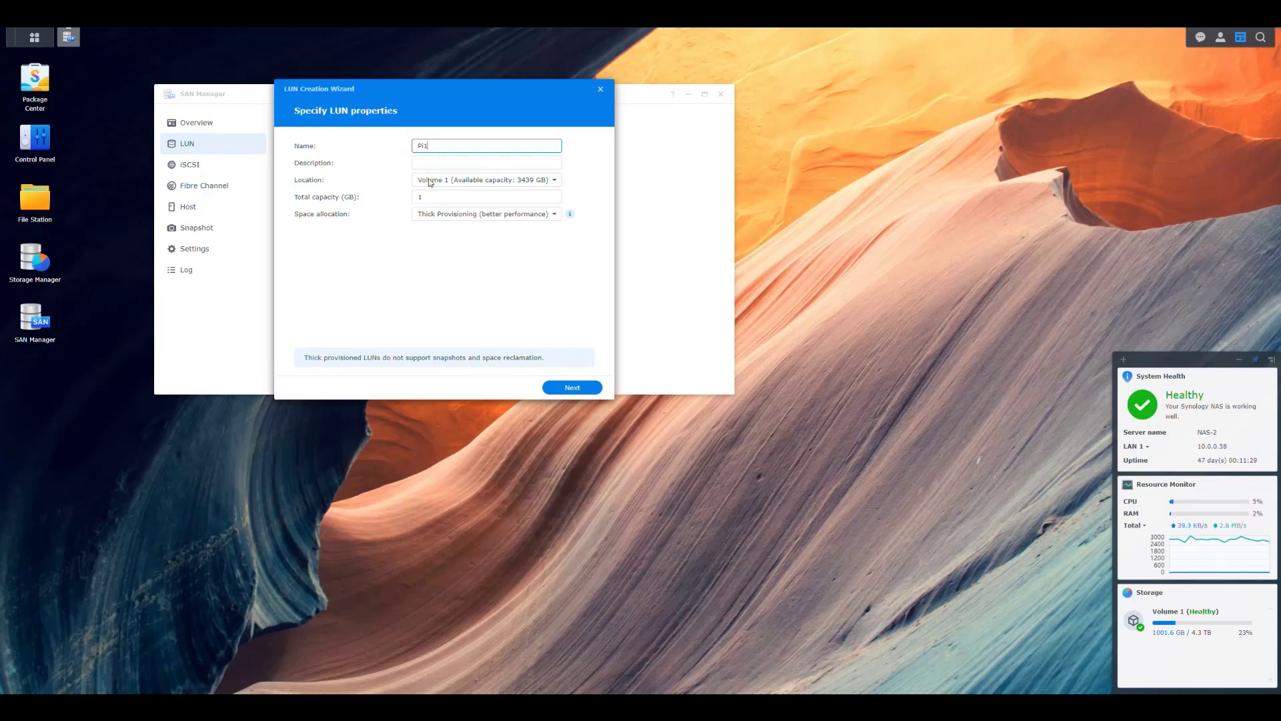
{"action": "left_click", "coordinate": [443, 163]}
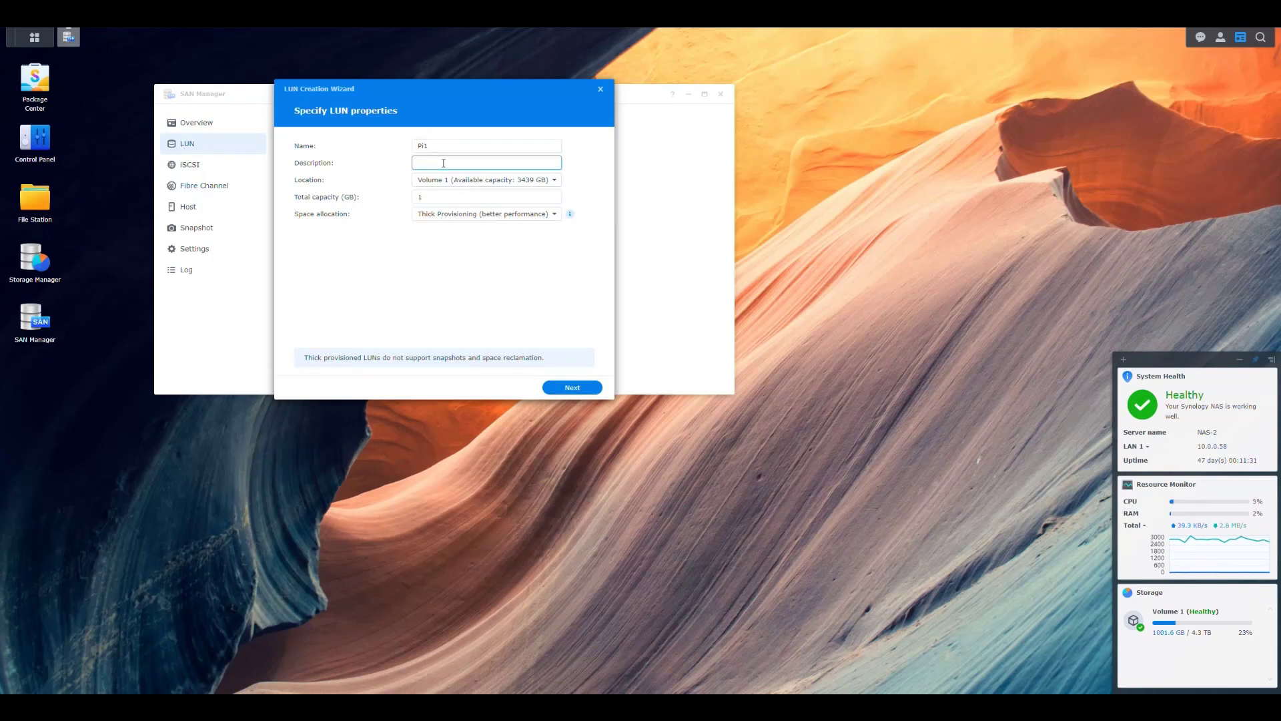
{"action": "type", "text": "Disk for Pi1"}
{"action": "left_click", "coordinate": [466, 179]}
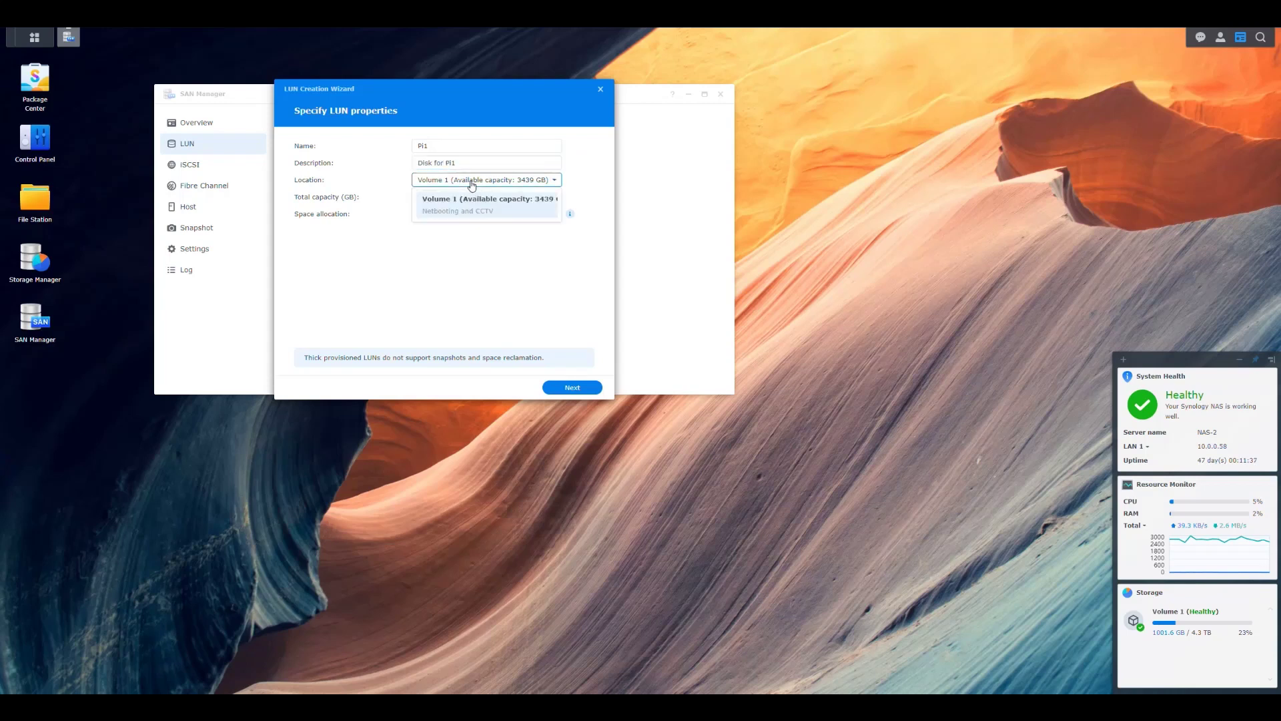
{"action": "left_click", "coordinate": [467, 198]}
{"action": "key", "text": "Tab"}
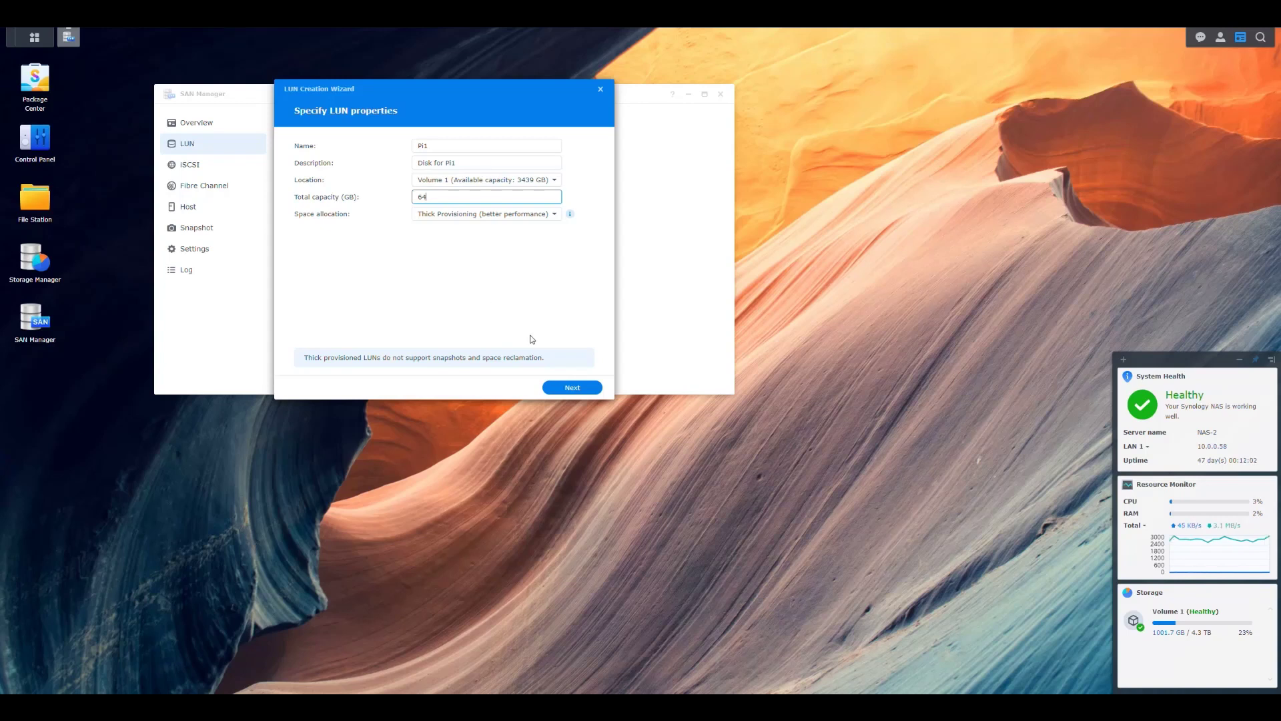
{"action": "left_click", "coordinate": [573, 388]}
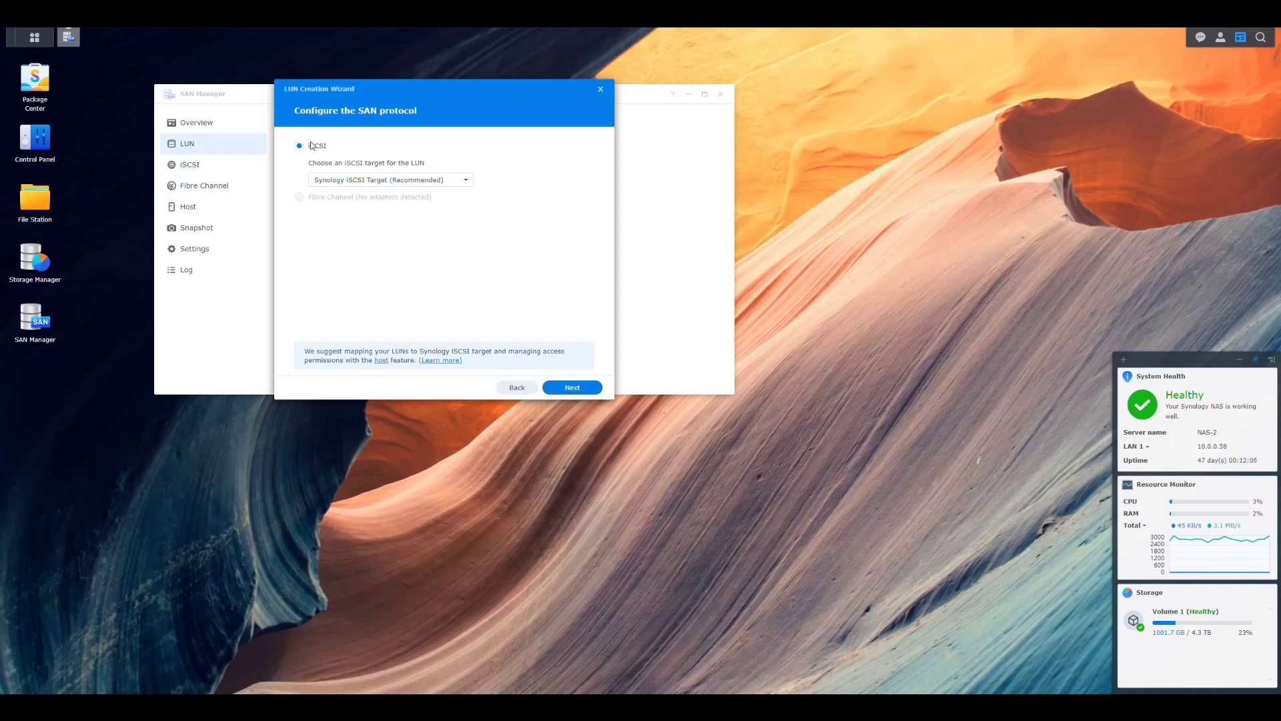
- Keep iSCSI with Synology iSCSI Target (Recommended) as the LUN's target and proceed to its access permissions
{"action": "left_click", "coordinate": [387, 182]}
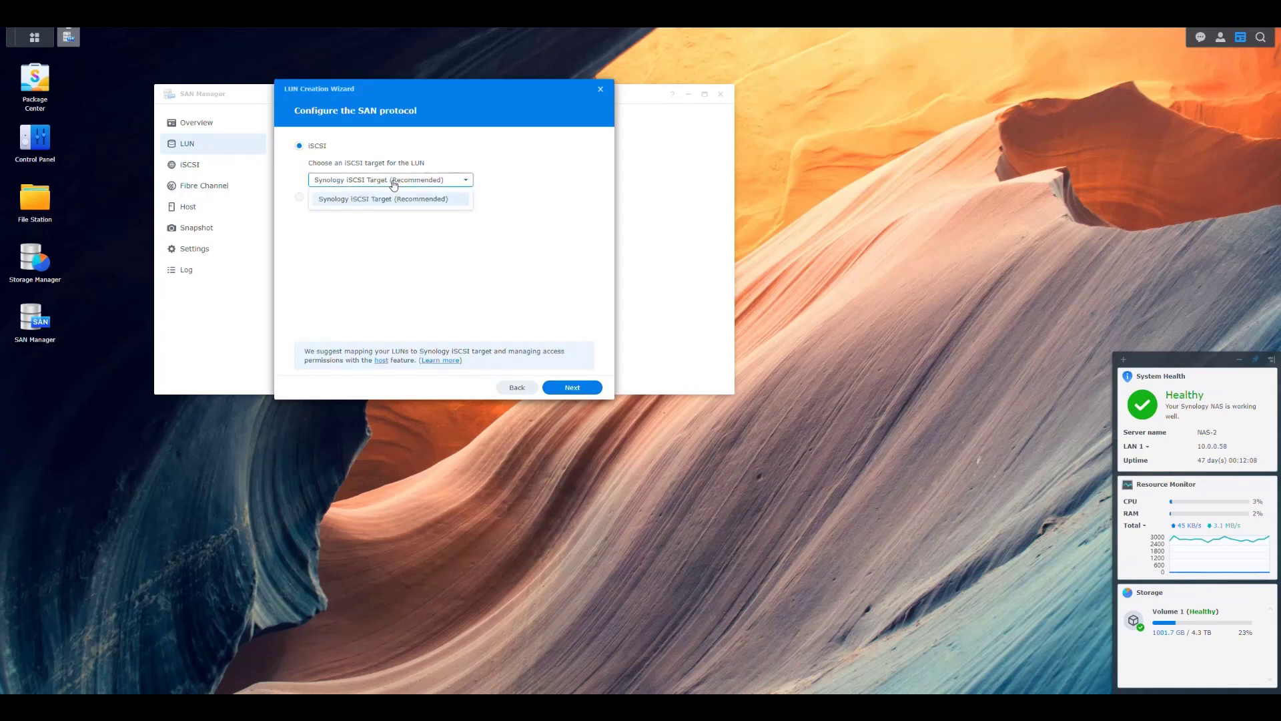
{"action": "left_click", "coordinate": [329, 183]}
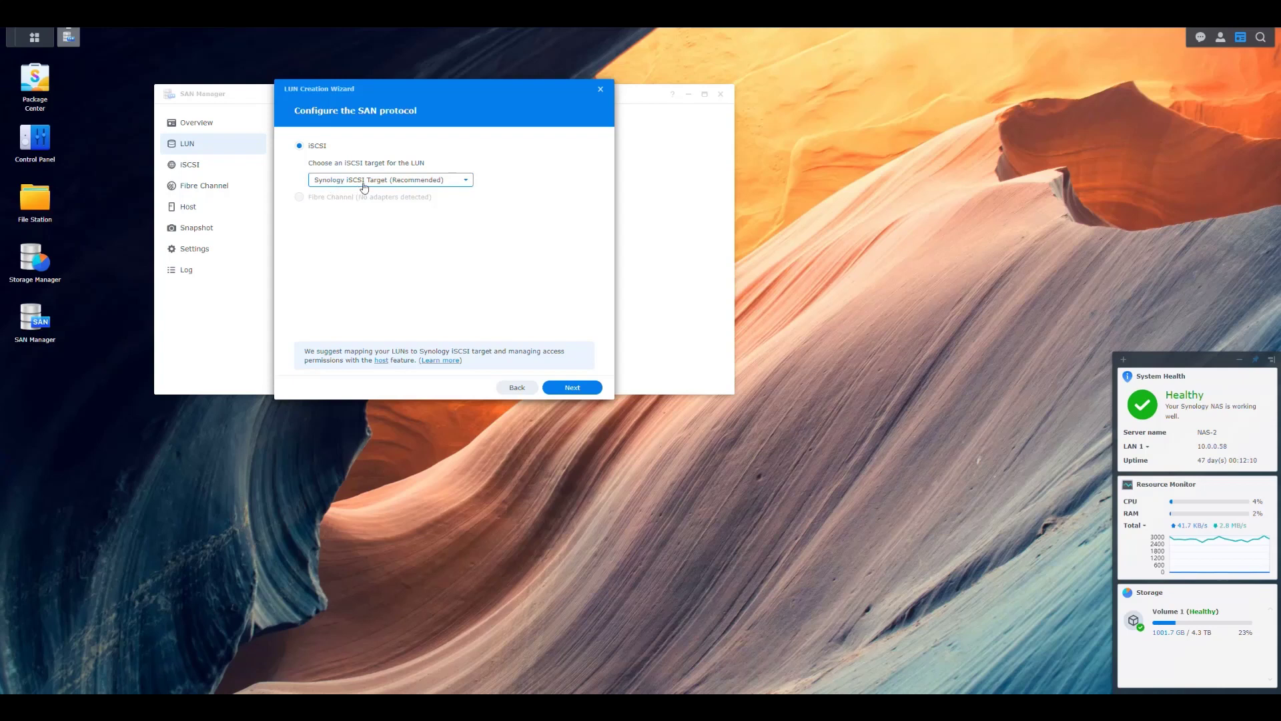
{"action": "left_click", "coordinate": [573, 387]}
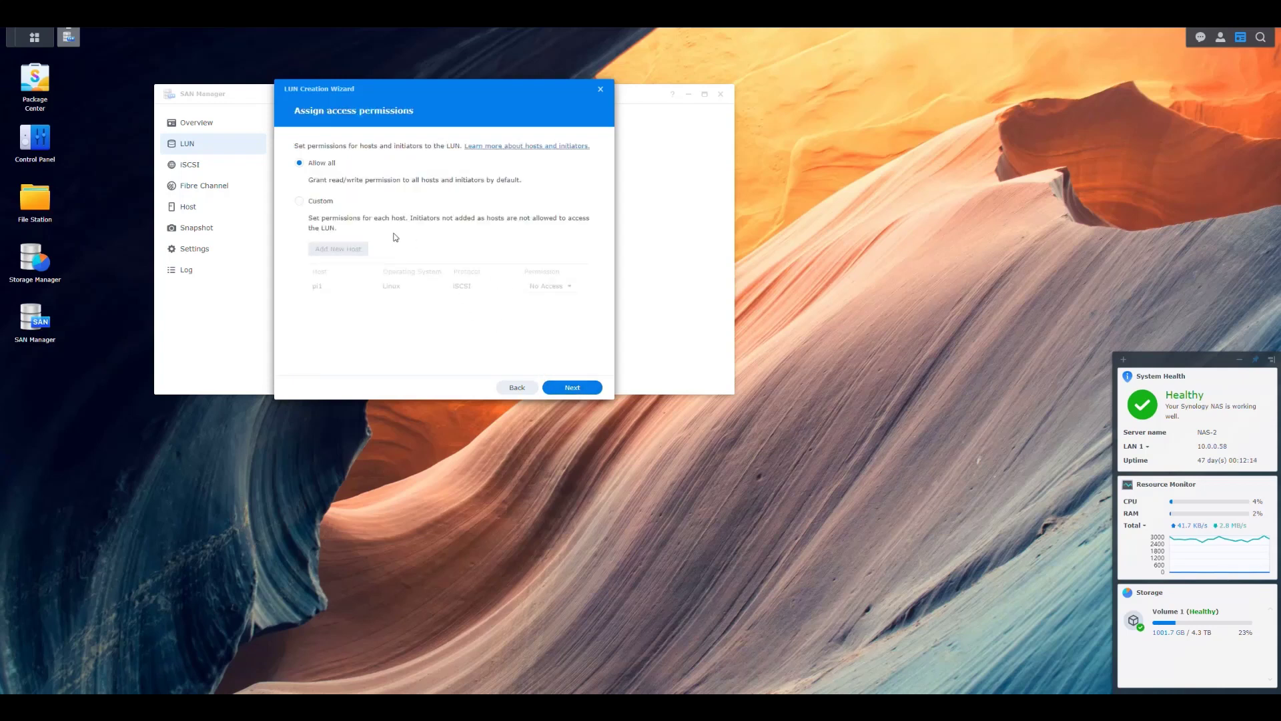
- Switch the Pi1 LUN's access permissions from allowing all hosts to Custom
{"action": "left_click", "coordinate": [299, 201]}
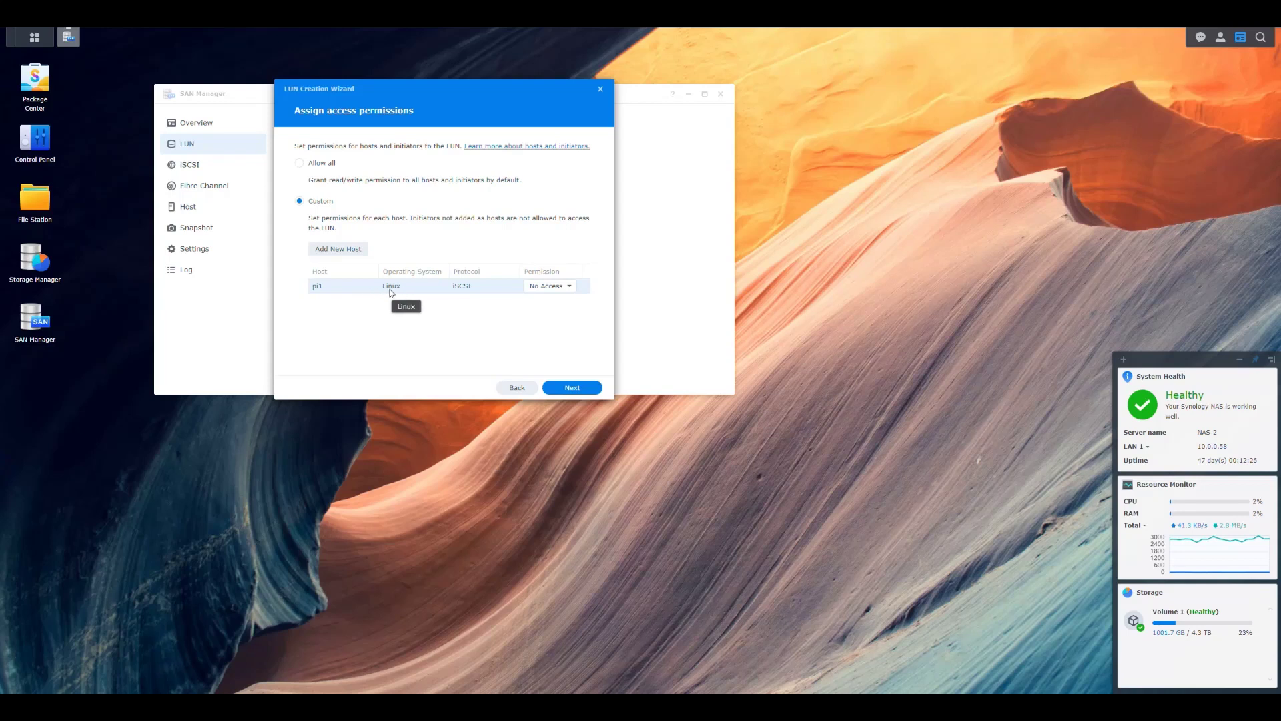
{"action": "left_click", "coordinate": [338, 251]}
{"action": "left_click", "coordinate": [478, 152]}
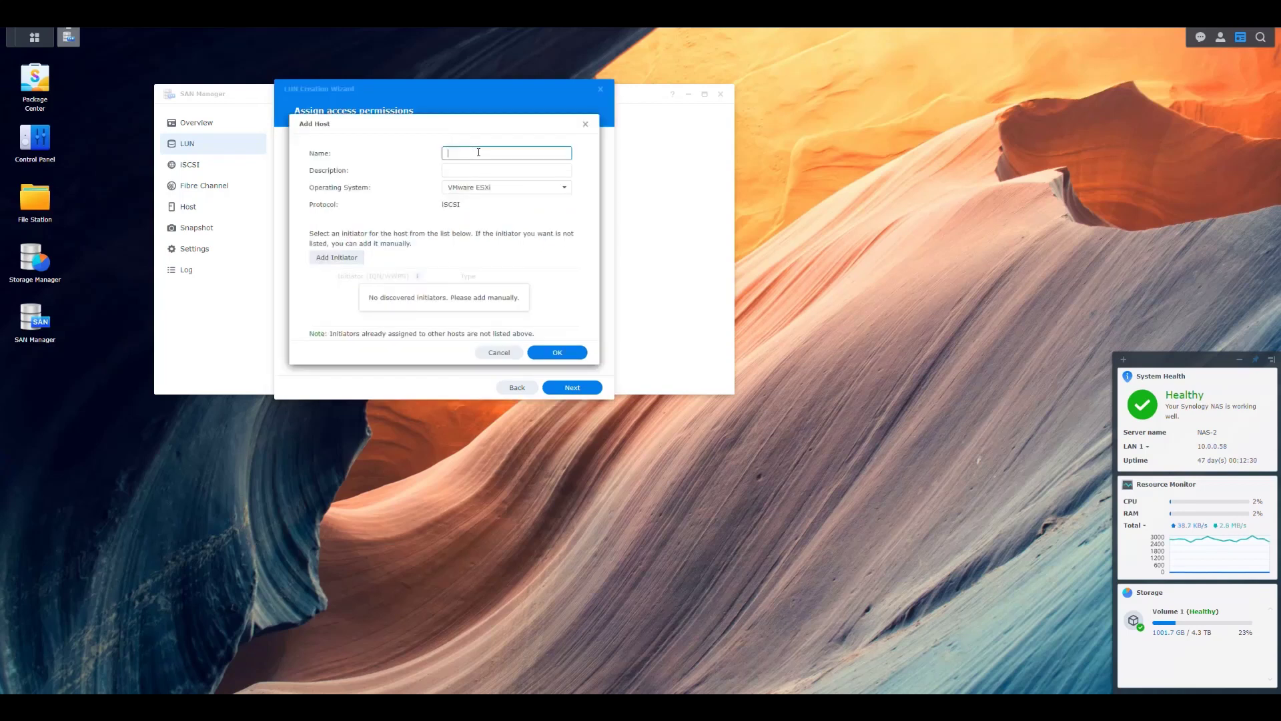
{"action": "left_click", "coordinate": [499, 189]}
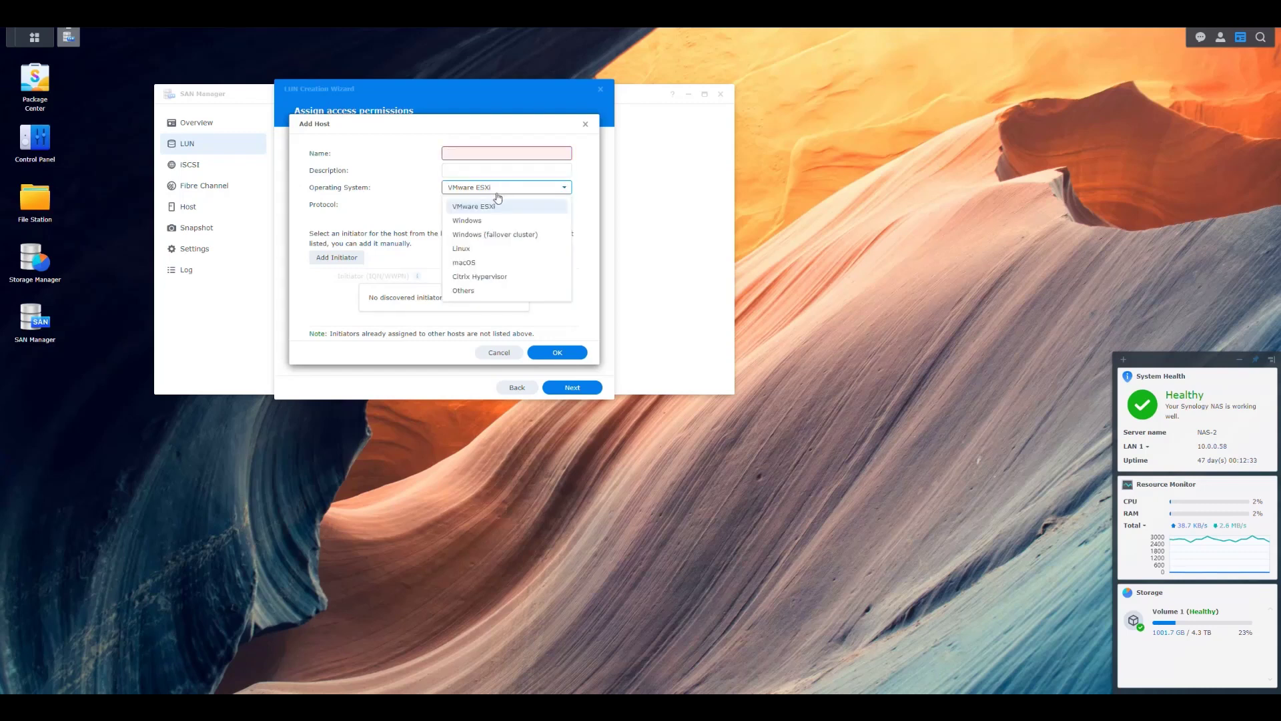
{"action": "left_click", "coordinate": [471, 251]}
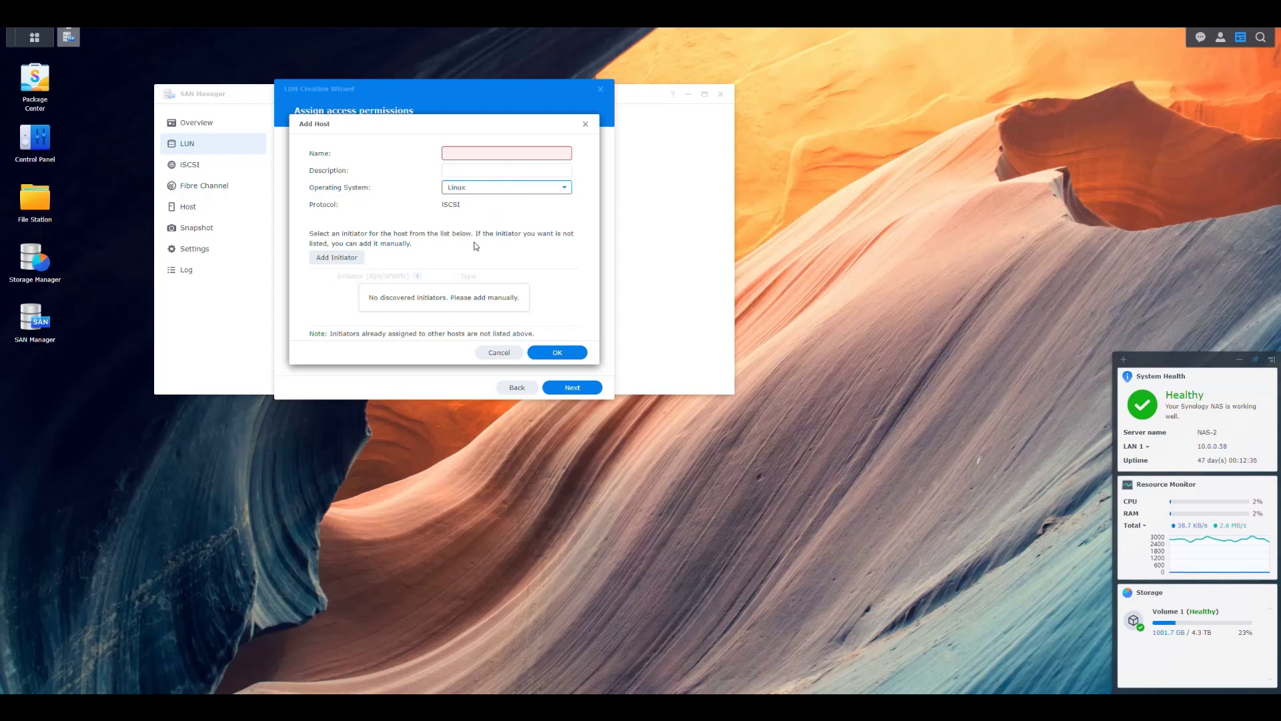
{"action": "left_click", "coordinate": [337, 258]}
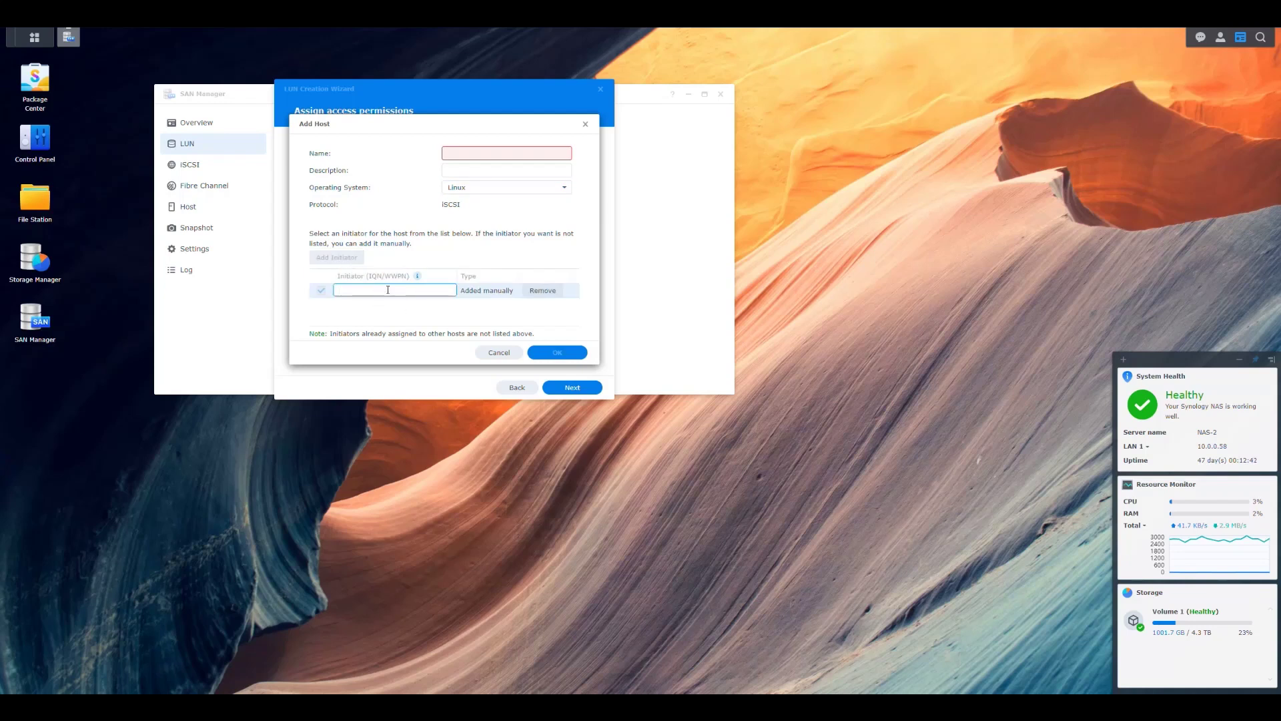
{"action": "left_click", "coordinate": [543, 291]}
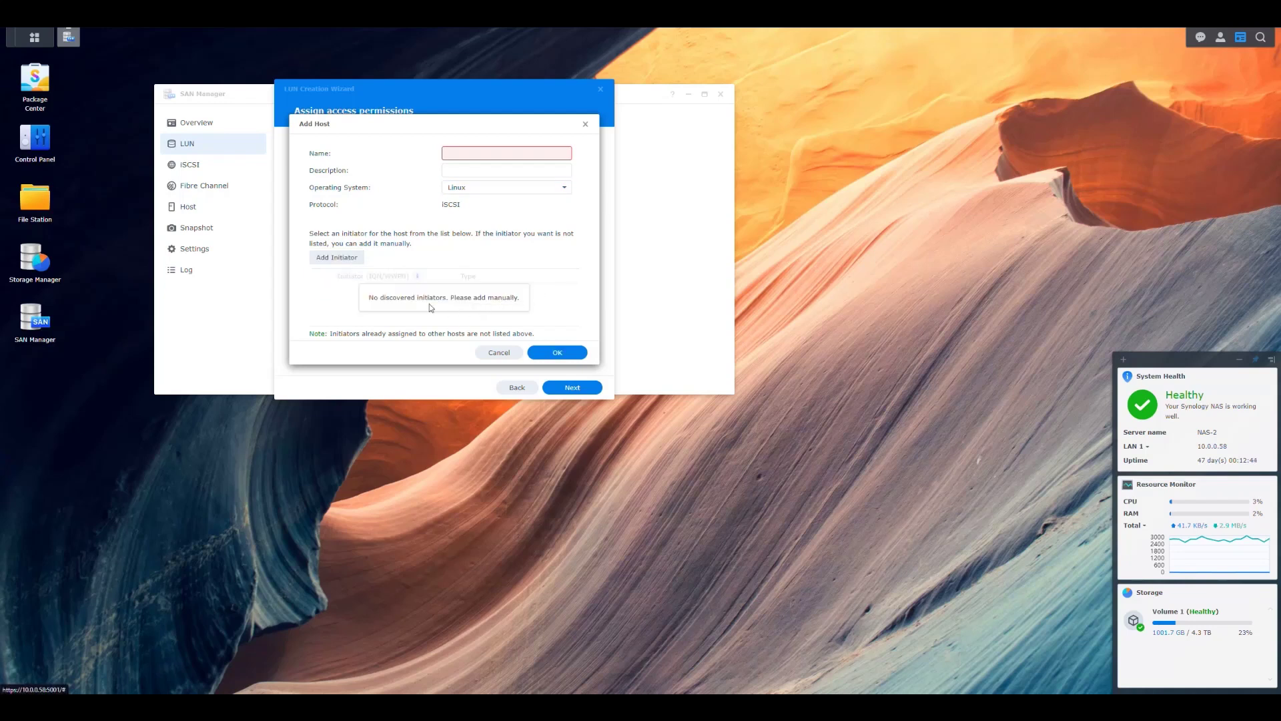
{"action": "left_click", "coordinate": [487, 154]}
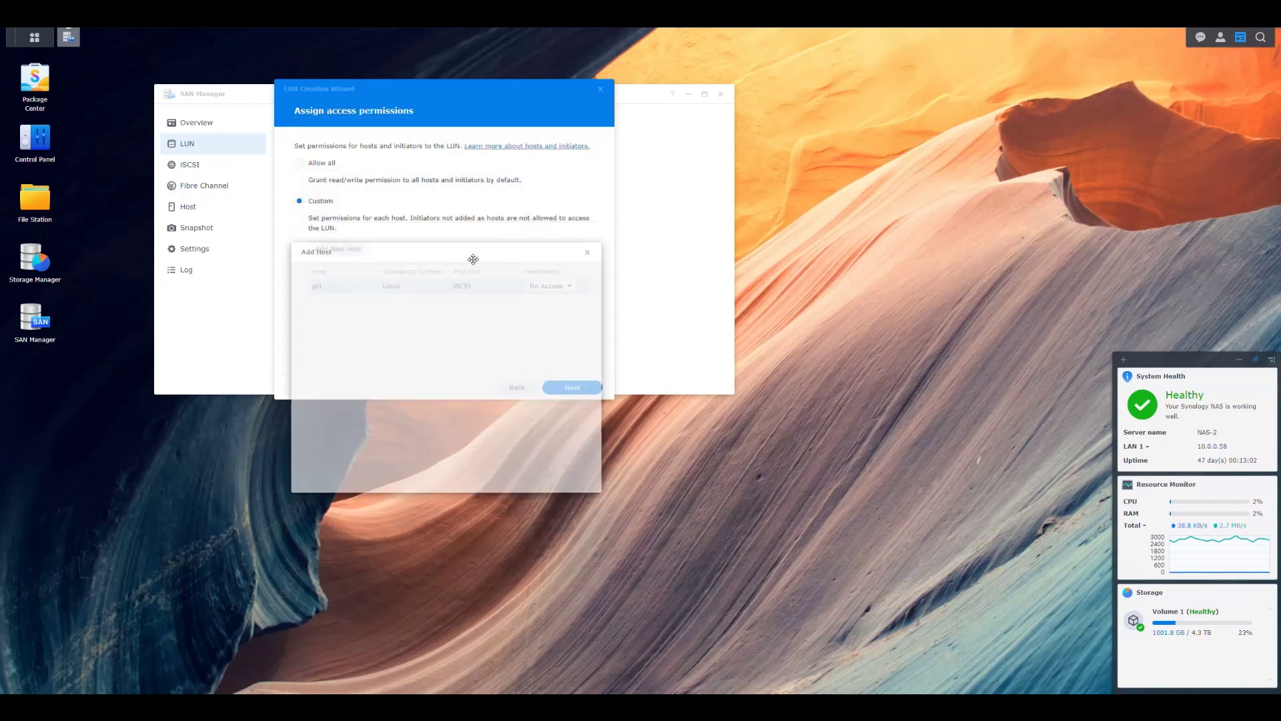
{"action": "left_click", "coordinate": [487, 293]}
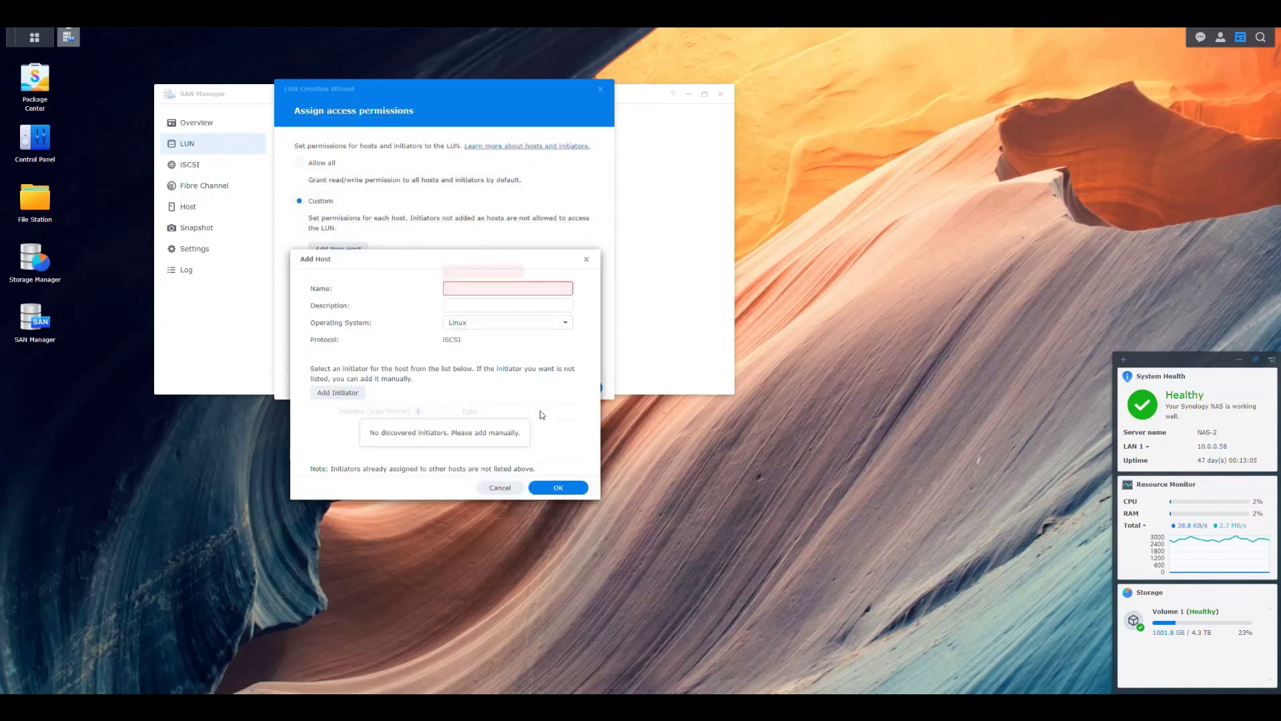
{"action": "left_click", "coordinate": [587, 259]}
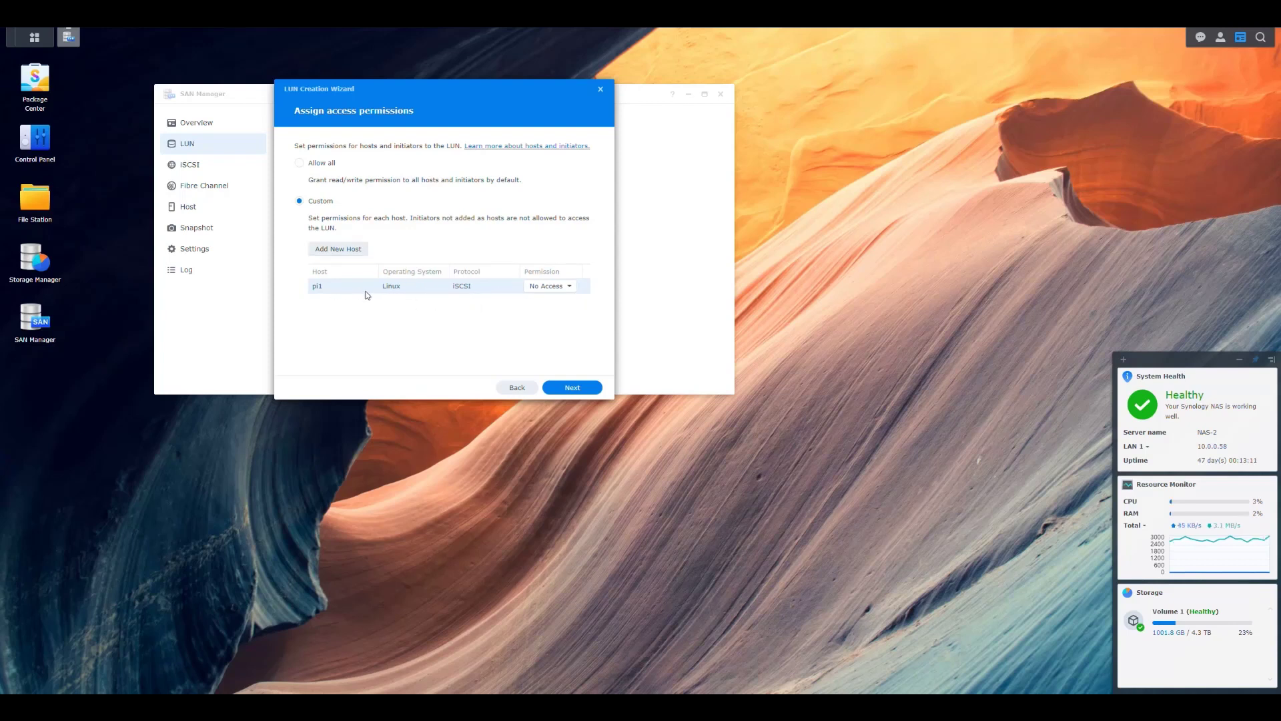
- Grant host pi1 Read/Write permission, finish creating the Pi1 LUN and collapse its details
{"action": "left_click", "coordinate": [555, 289]}
{"action": "left_click", "coordinate": [549, 305]}
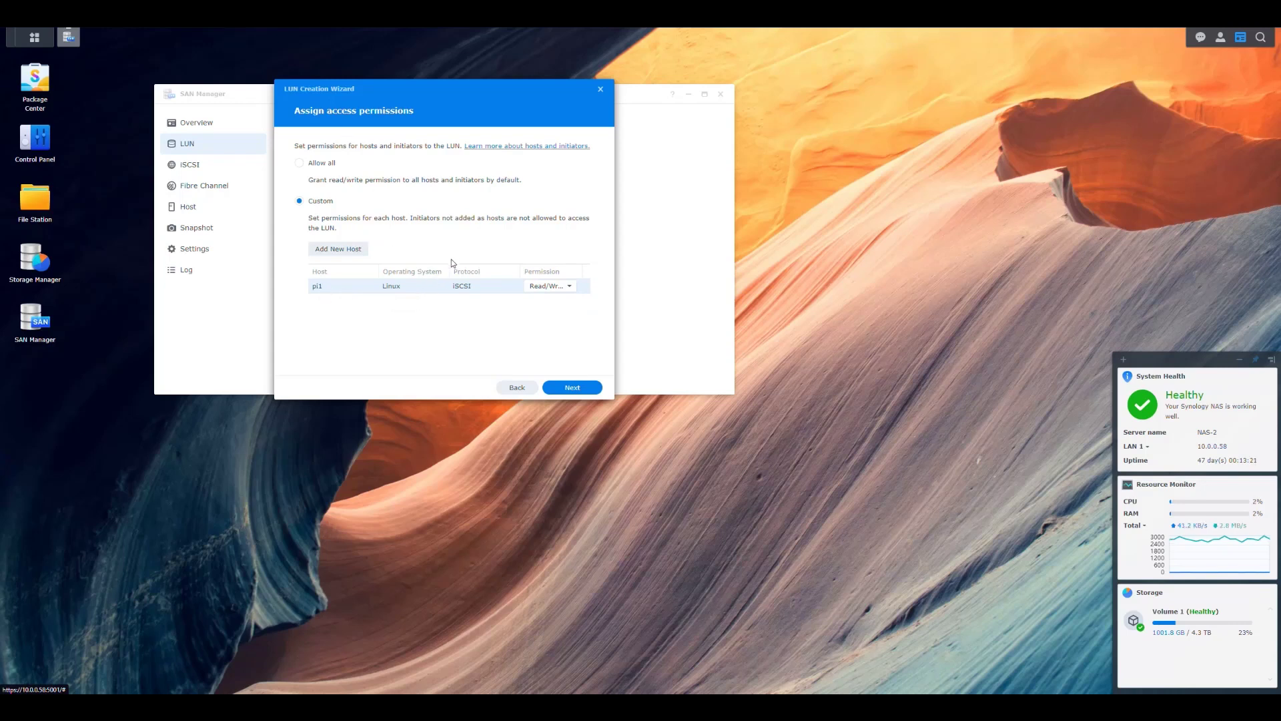
{"action": "left_click", "coordinate": [585, 391]}
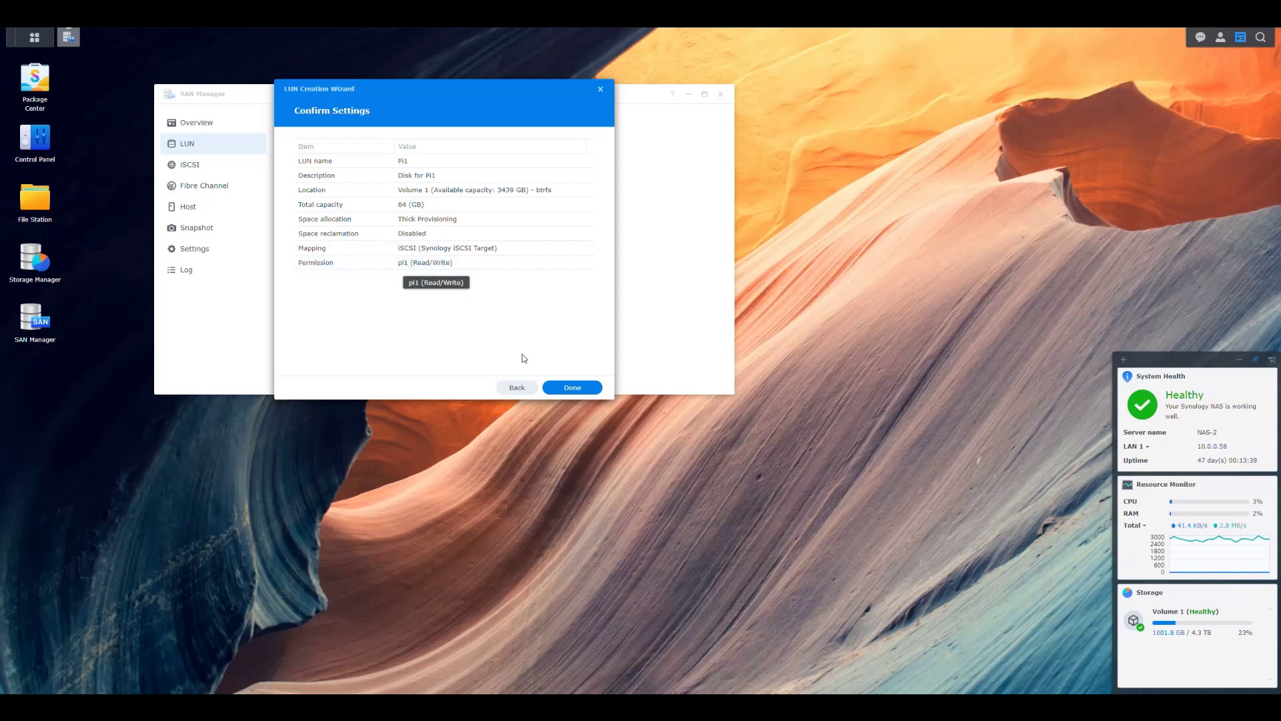
{"action": "left_click", "coordinate": [573, 388]}
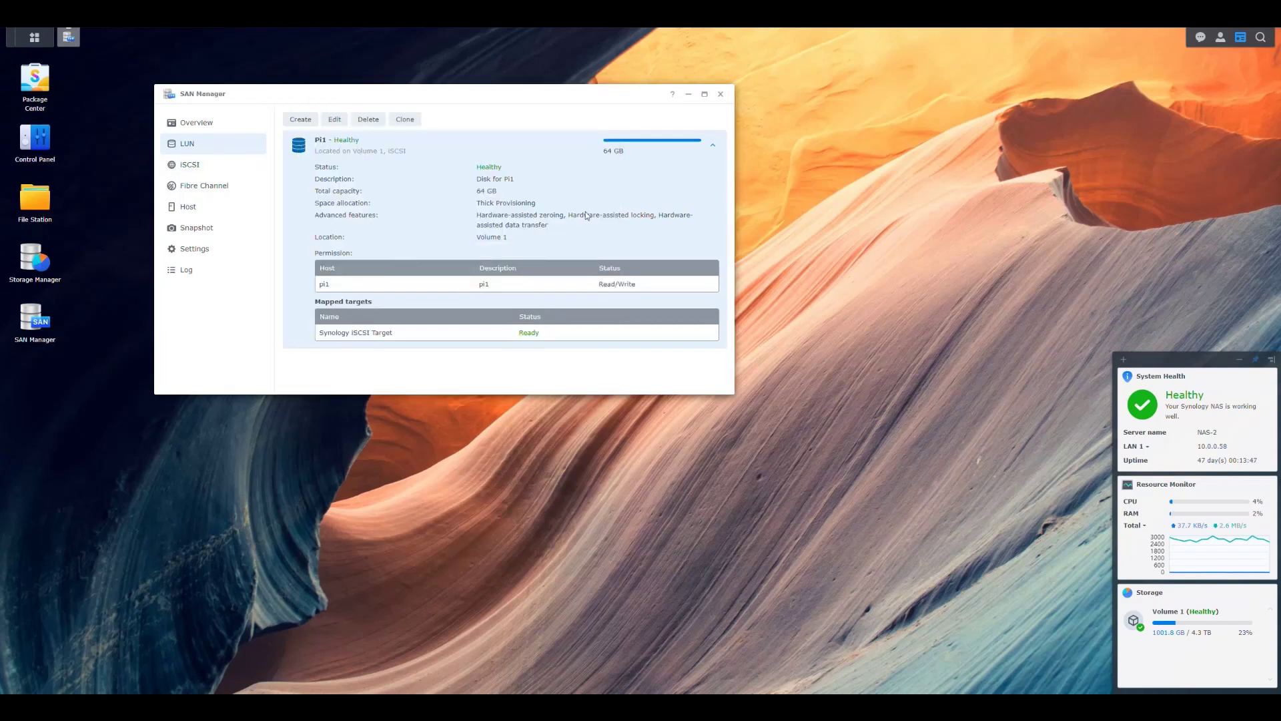
{"action": "left_click", "coordinate": [713, 145]}
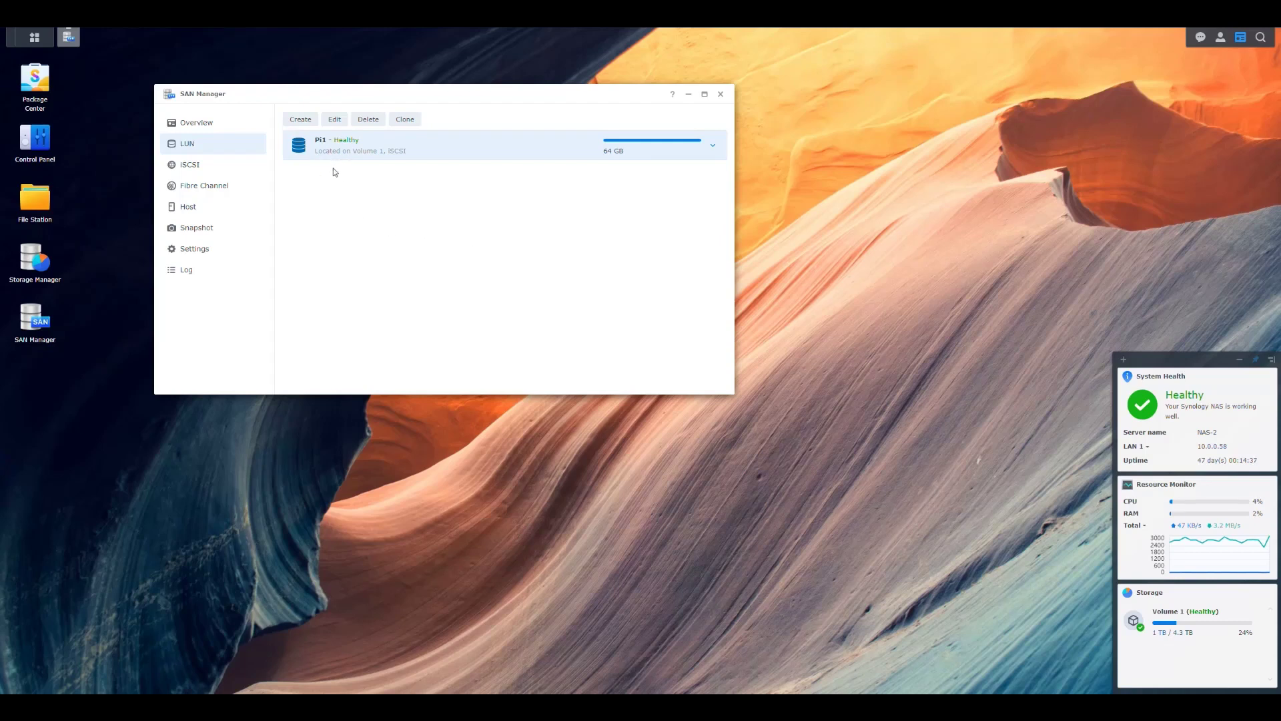
- Start a LUN named Pi2 with the description "Disk for Pi2" and 64 GB total capacity, keeping Synology iSCSI Target (Recommended) as its target
{"action": "left_click", "coordinate": [301, 121]}
{"action": "type", "text": "Pi2"}
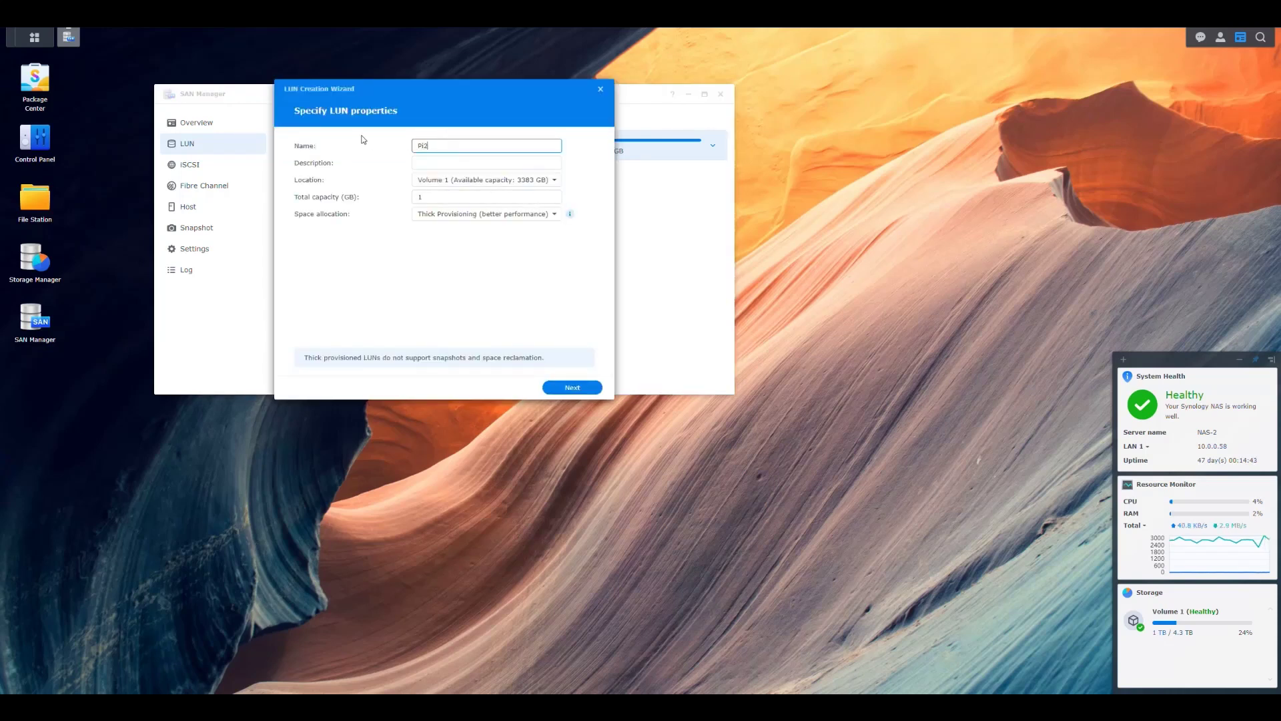
{"action": "key", "text": "Tab"}
{"action": "left_click_drag", "start_coordinate": [457, 95], "coordinate": [494, 245]}
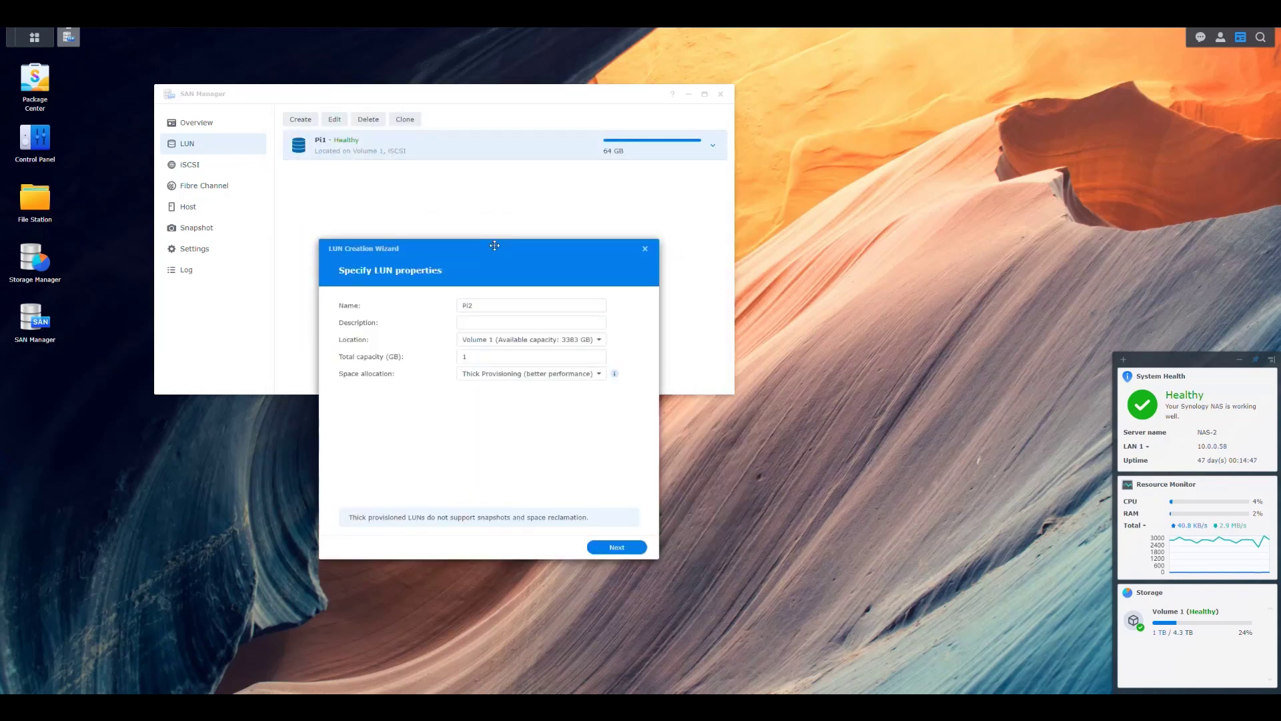
{"action": "left_click", "coordinate": [525, 323]}
{"action": "type", "text": "Disk for Pi2"}
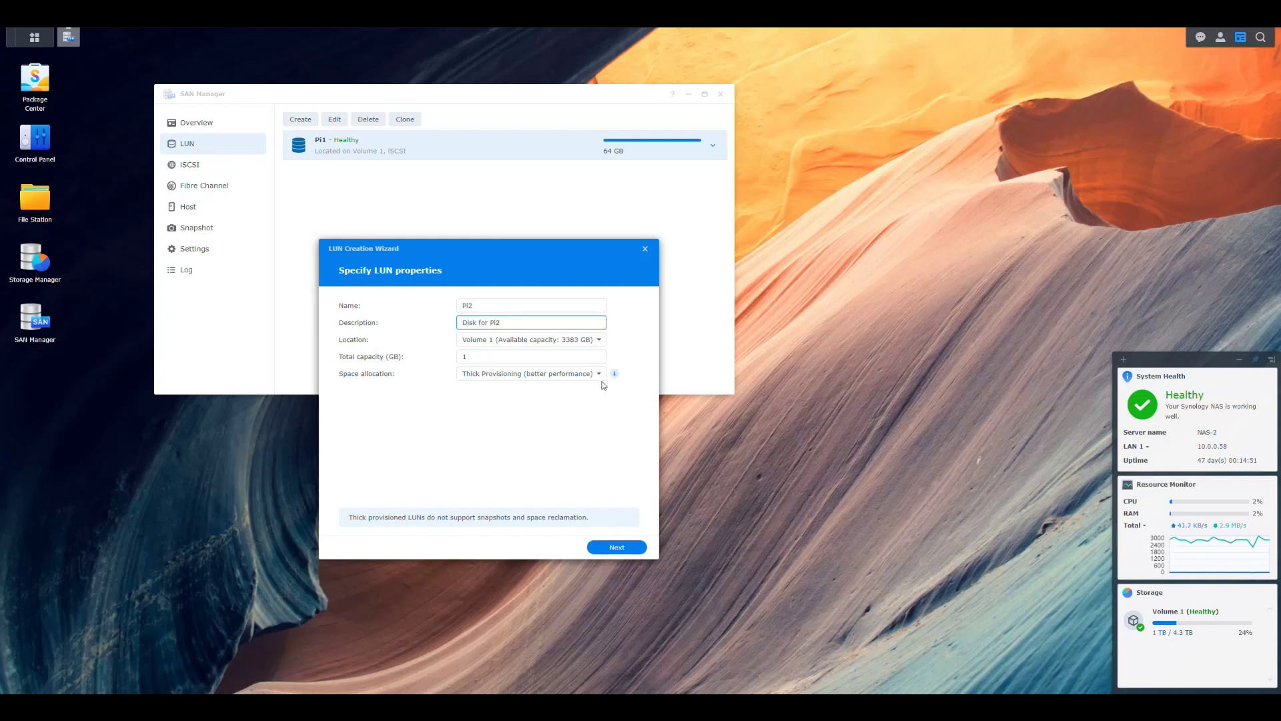
{"action": "key", "text": "Tab"}
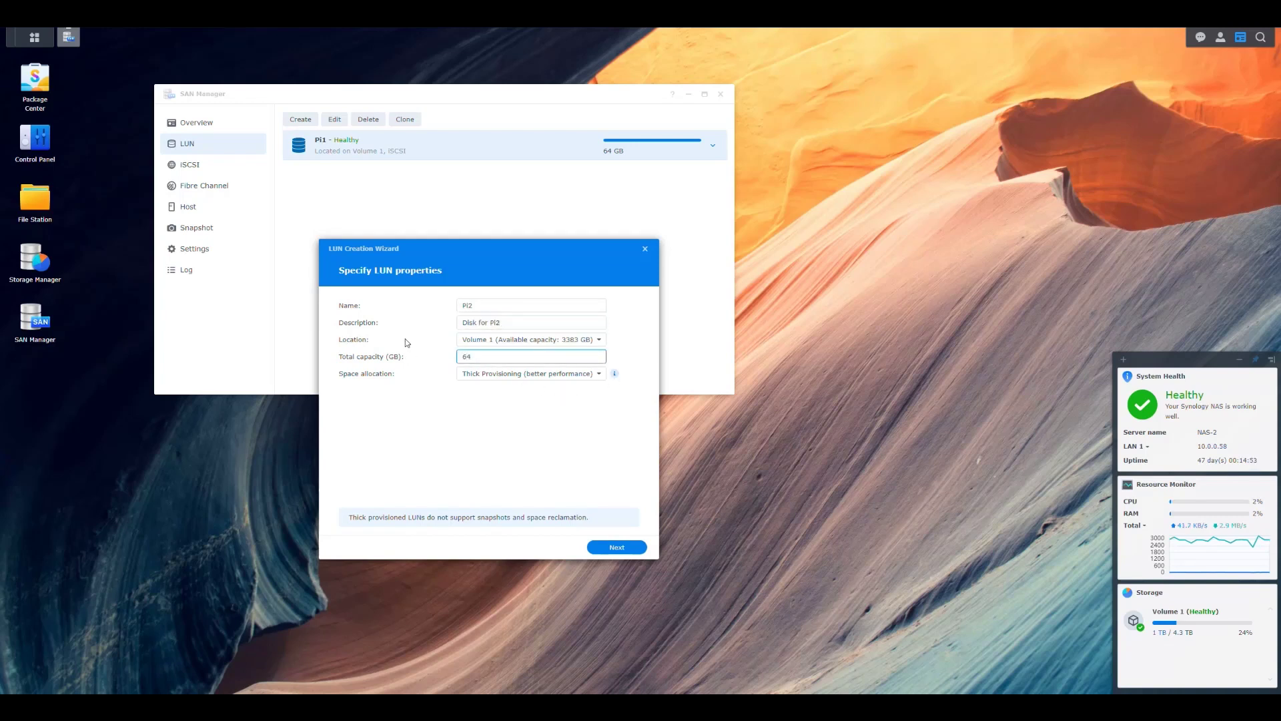
{"action": "left_click", "coordinate": [617, 547]}
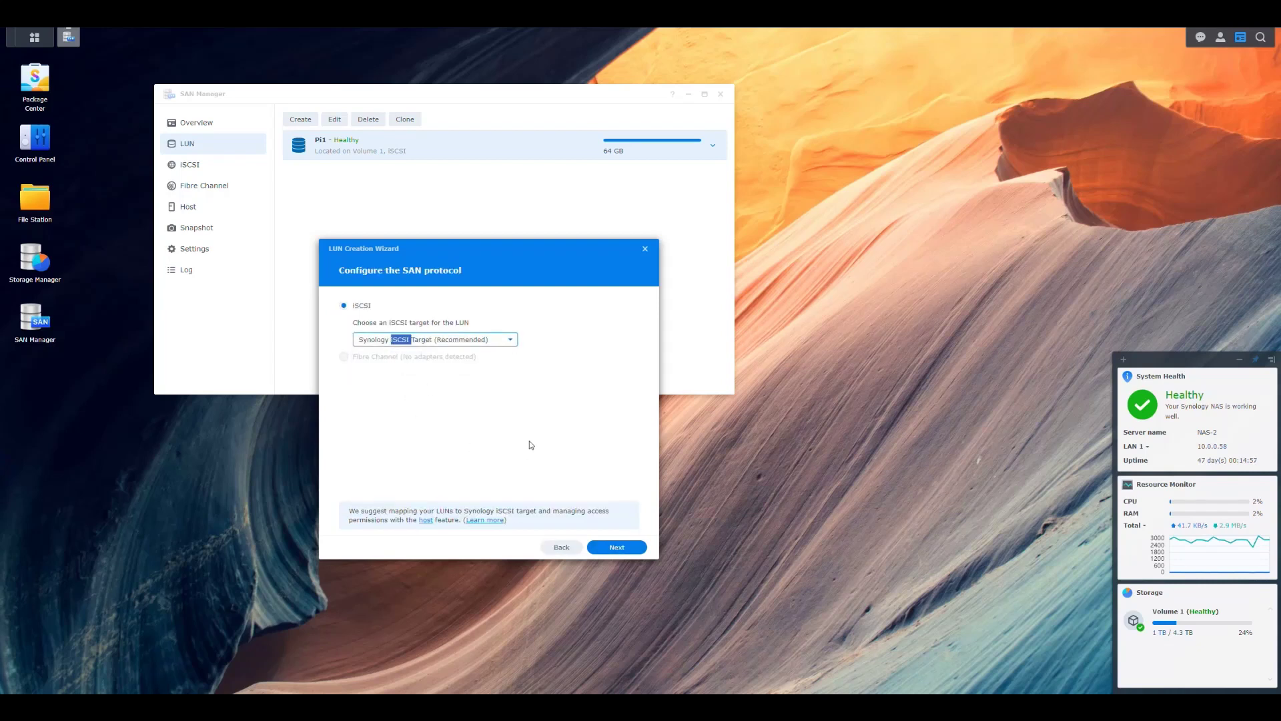
{"action": "left_click", "coordinate": [621, 550]}
- Choose Custom access permissions and add a Linux host named pi2 with a manually added initiator pi2
{"action": "left_click", "coordinate": [364, 361]}
{"action": "left_click", "coordinate": [397, 409]}
{"action": "left_click", "coordinate": [509, 311]}
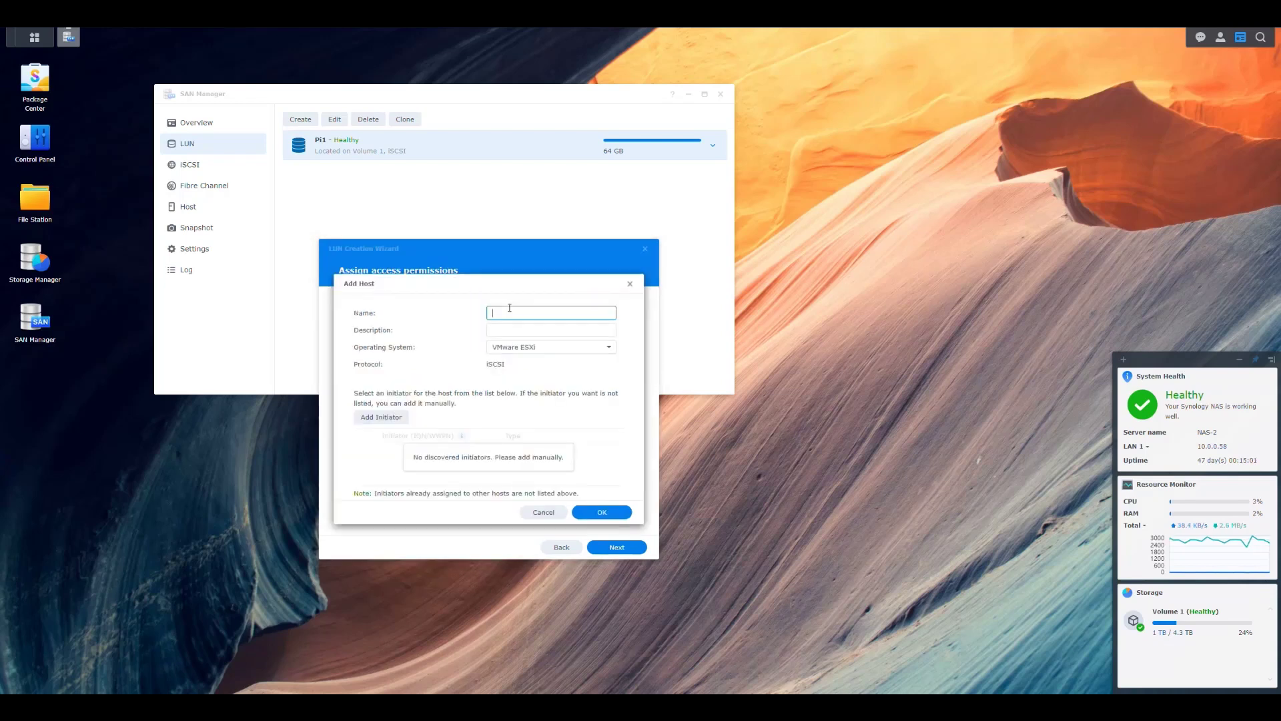
{"action": "type", "text": "pi2"}
{"action": "left_click", "coordinate": [523, 259]}
{"action": "left_click", "coordinate": [523, 323]}
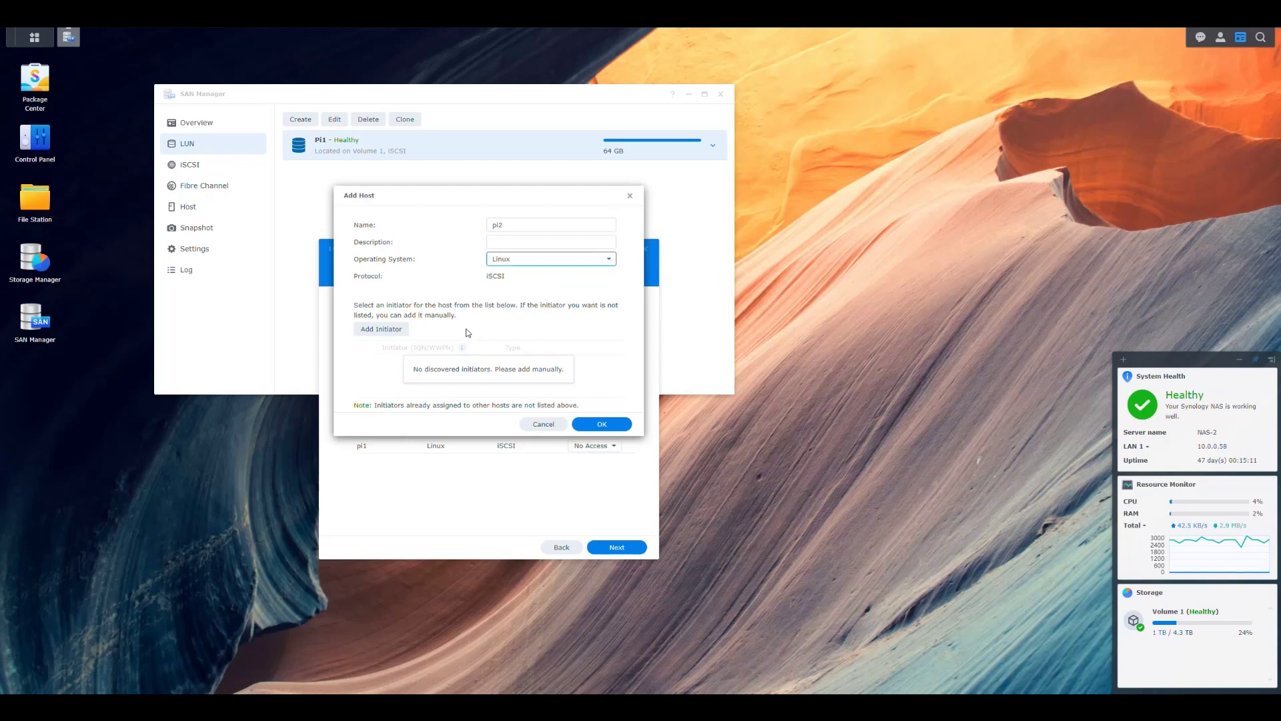
{"action": "left_click", "coordinate": [382, 331]}
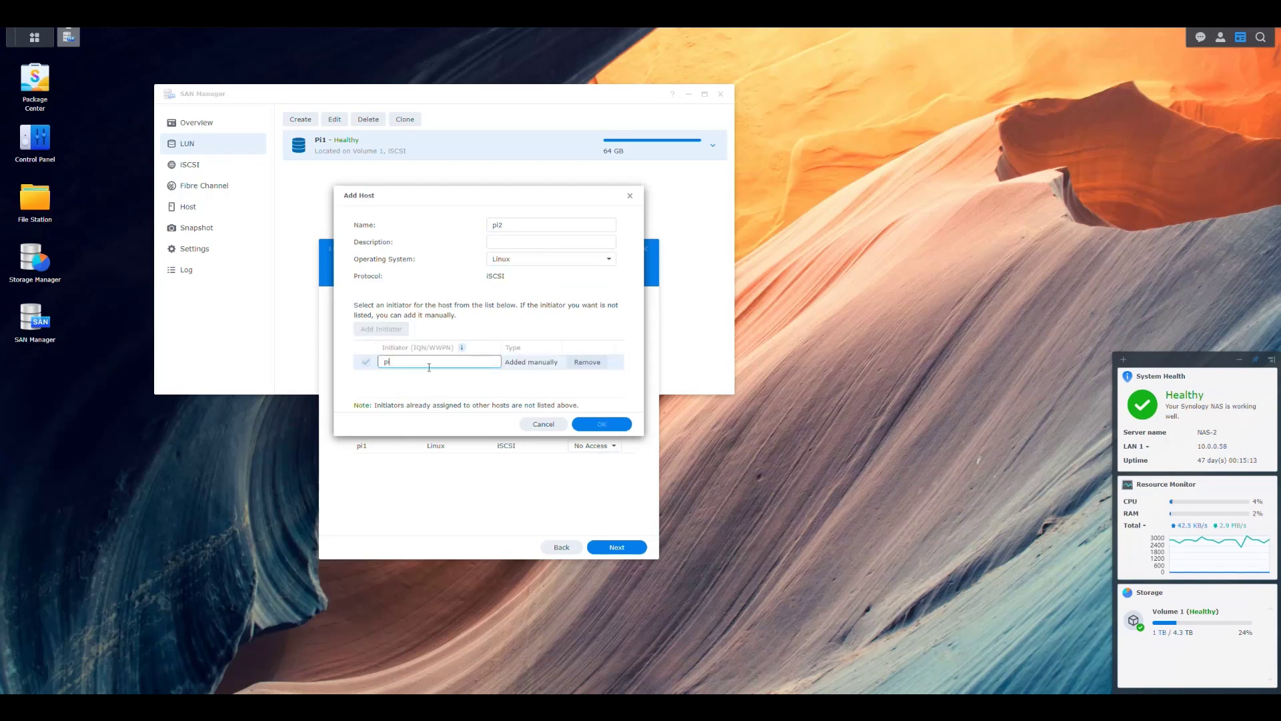
{"action": "type", "text": "pi2"}
{"action": "left_click", "coordinate": [507, 397]}
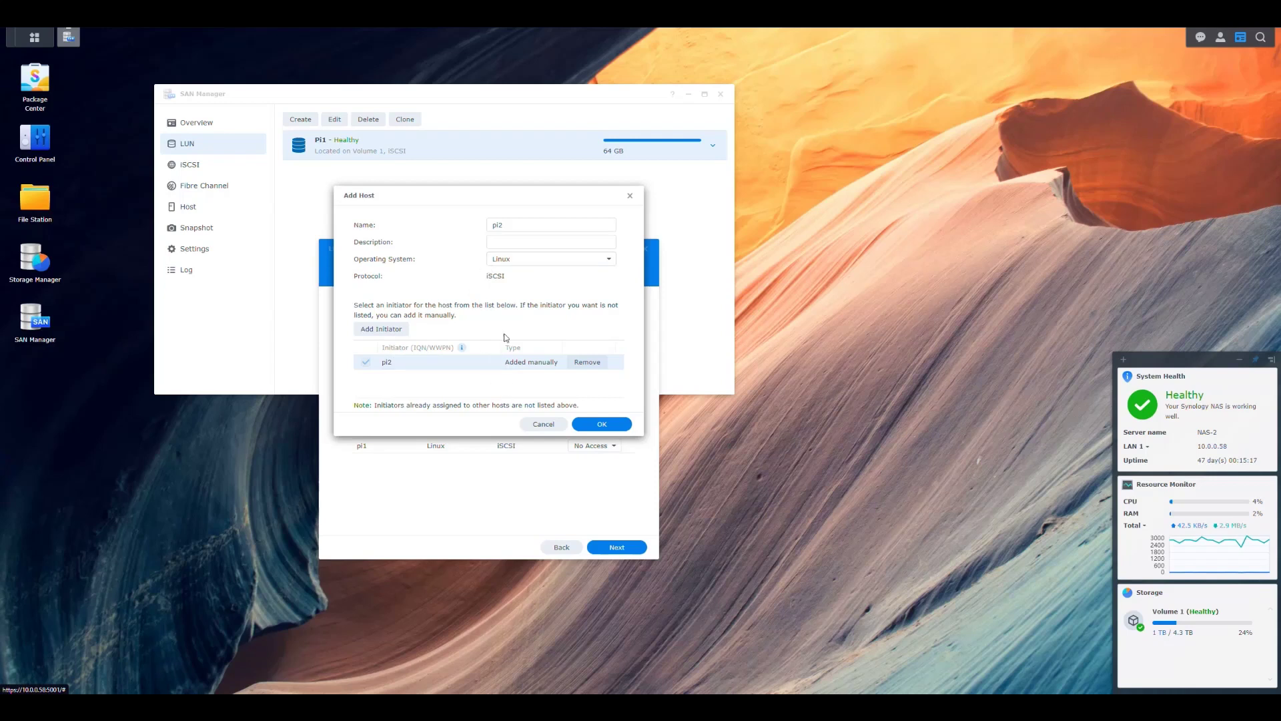
{"action": "left_click", "coordinate": [628, 430]}
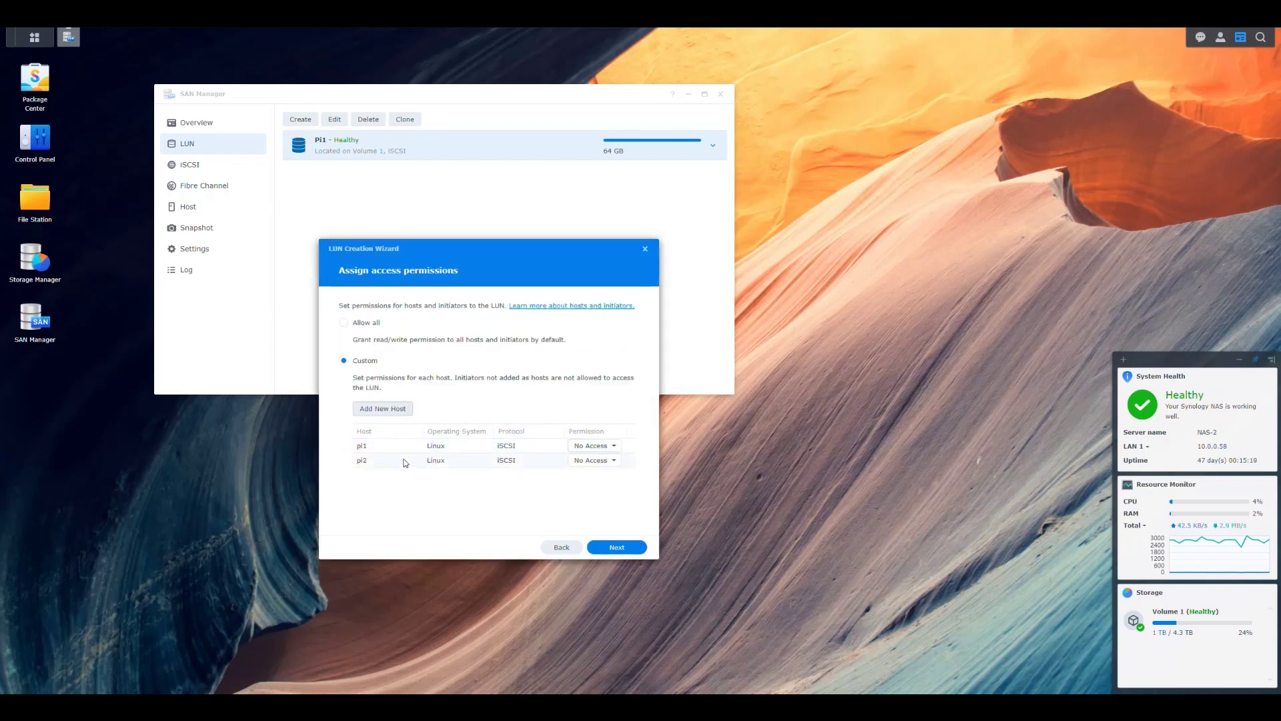
- Grant host pi2 Read/Write permission, leave pi1 at No Access, and finish creating the Pi2 LUN
{"action": "left_click", "coordinate": [593, 460]}
{"action": "left_click", "coordinate": [596, 478]}
{"action": "left_click", "coordinate": [593, 445]}
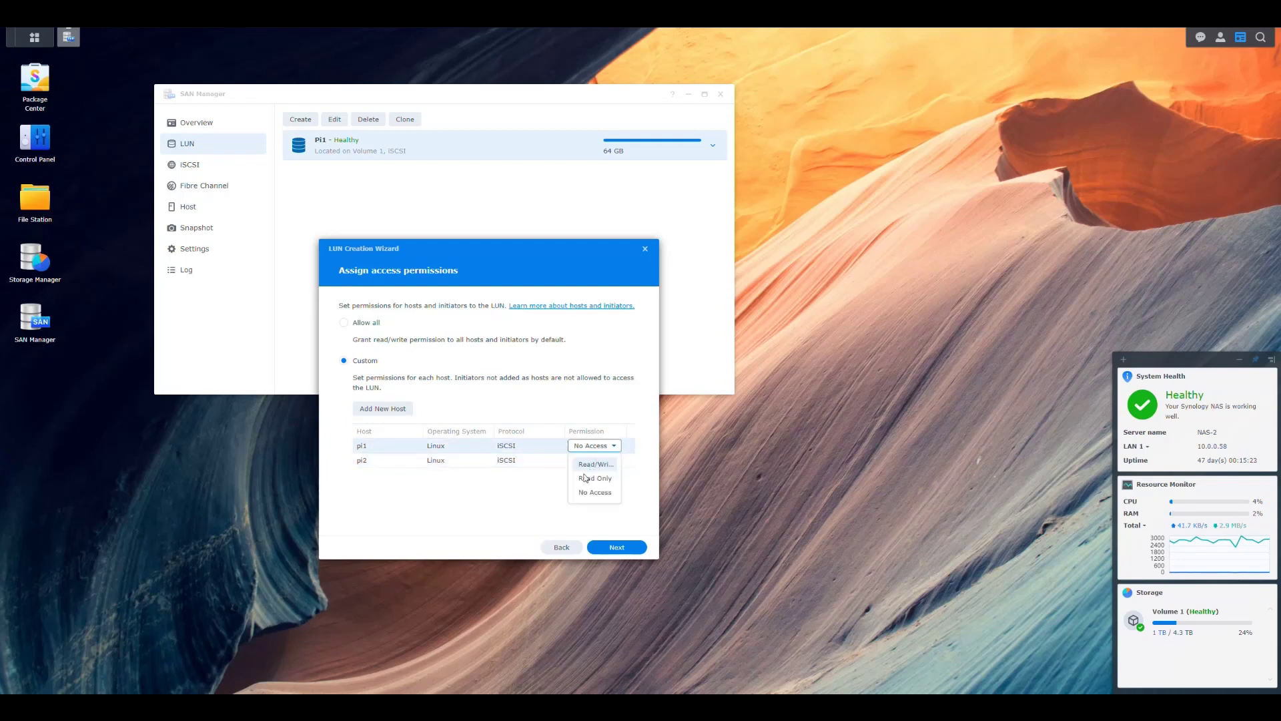
{"action": "left_click", "coordinate": [561, 500]}
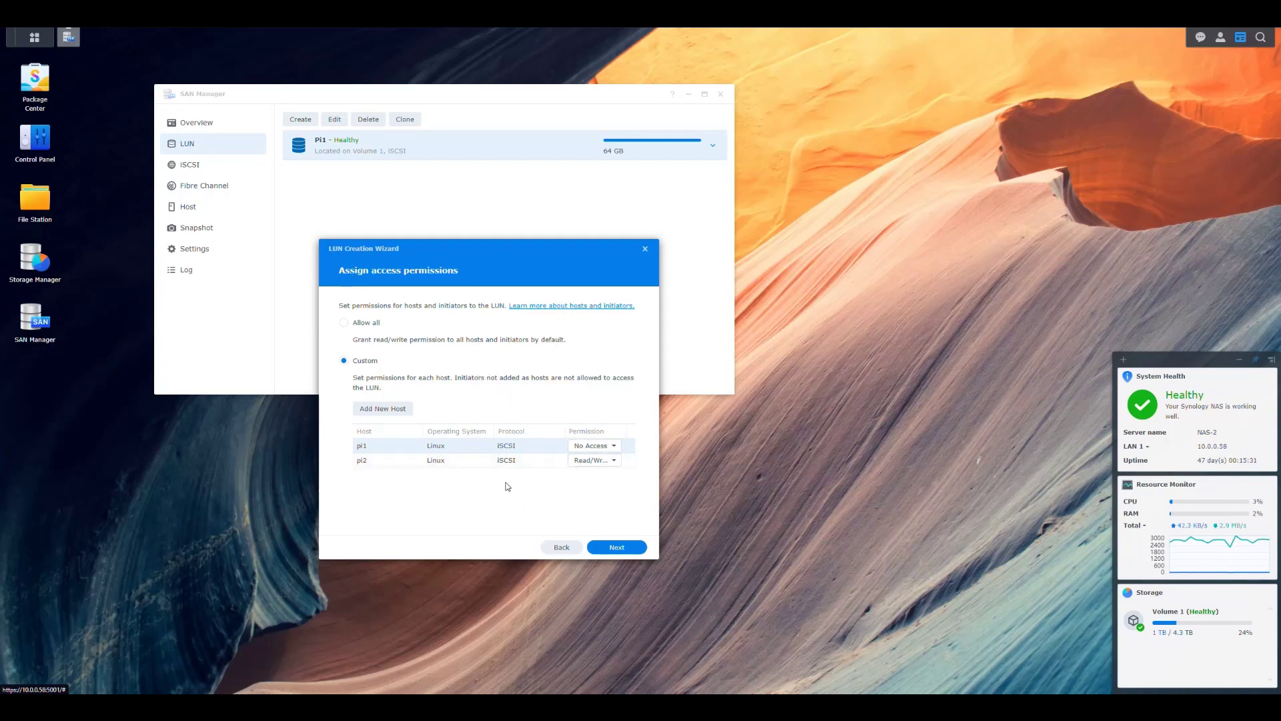
{"action": "left_click", "coordinate": [624, 549]}
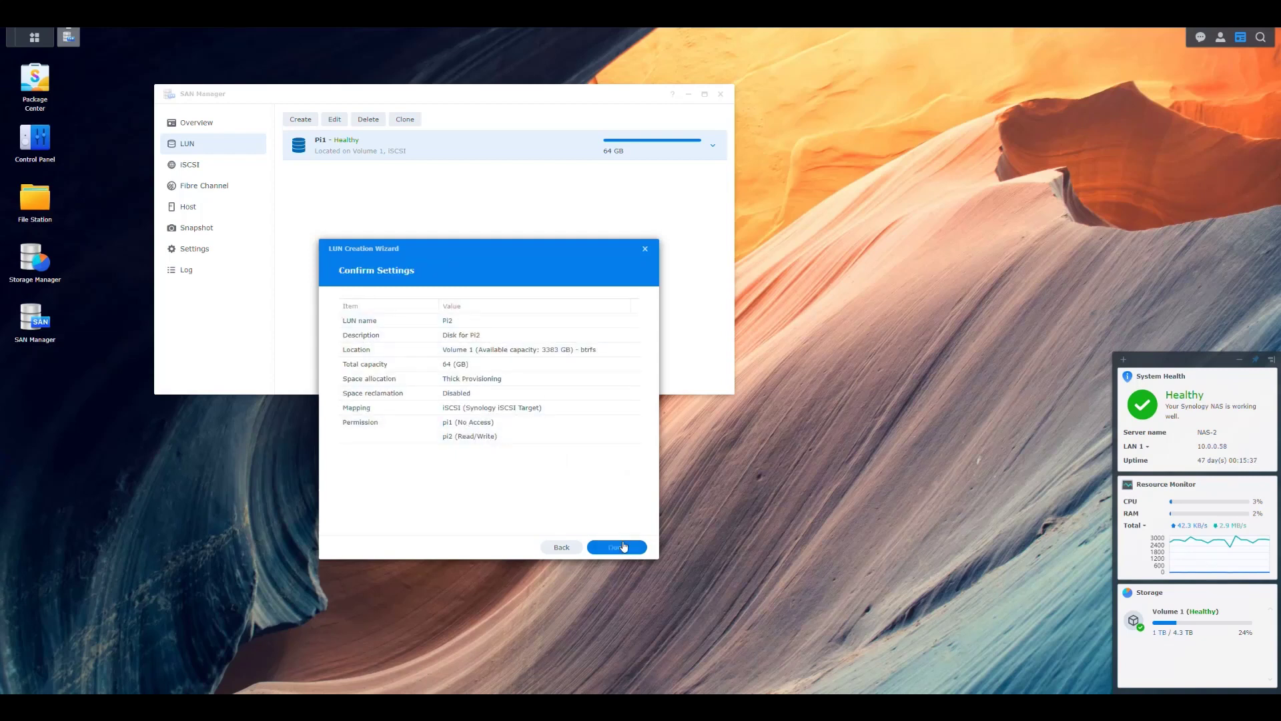
{"action": "left_click", "coordinate": [624, 547]}
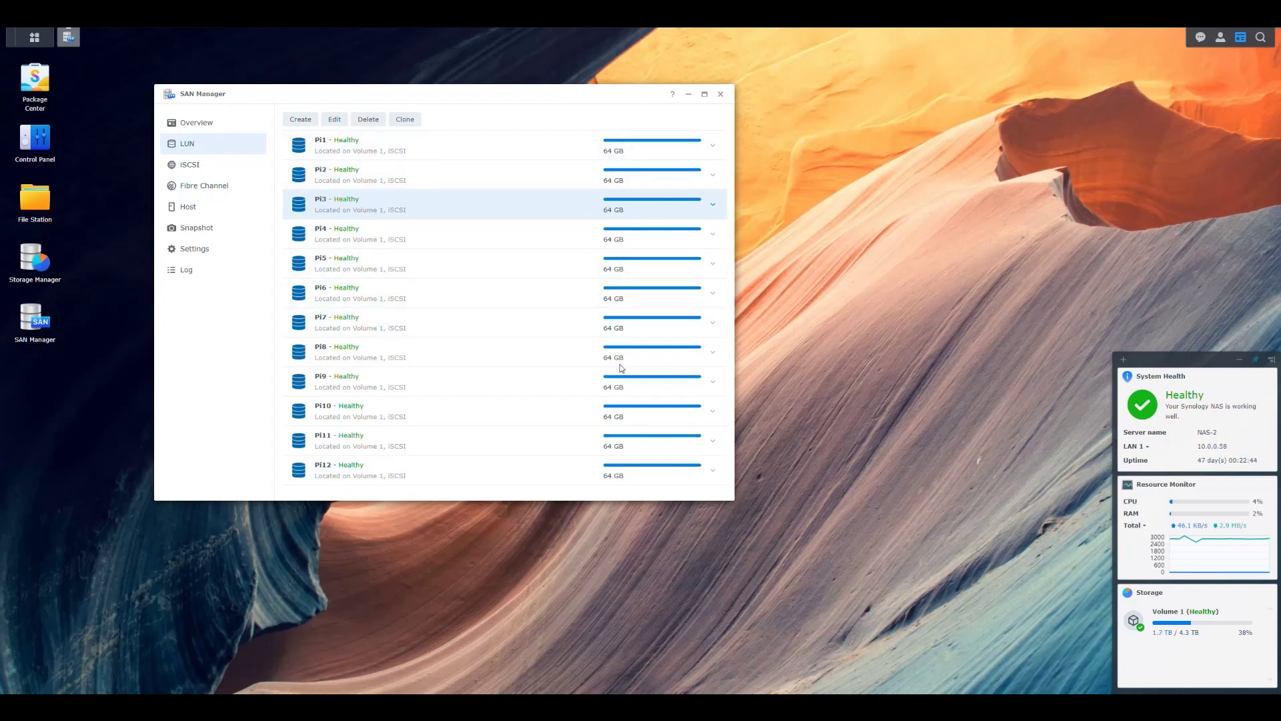
- Review the Pi1 LUN's properties, mapping and host permissions without changing them
{"action": "left_click", "coordinate": [386, 144]}
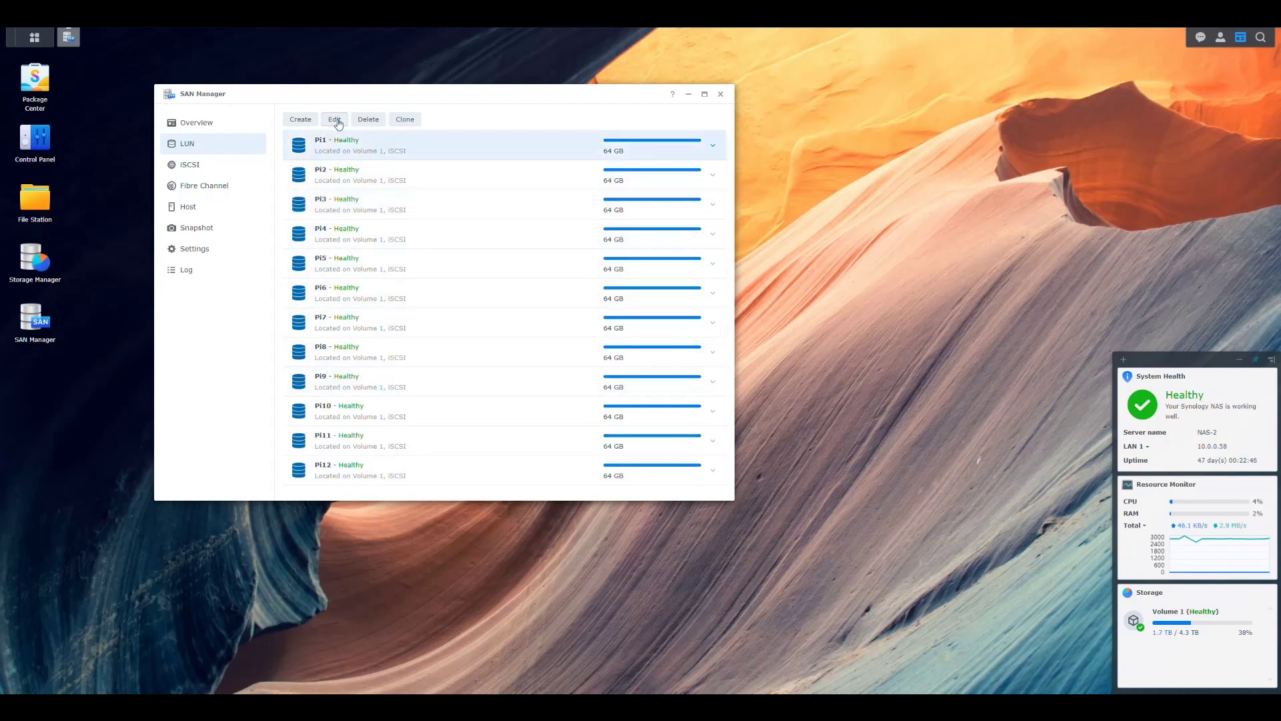
{"action": "left_click", "coordinate": [334, 119]}
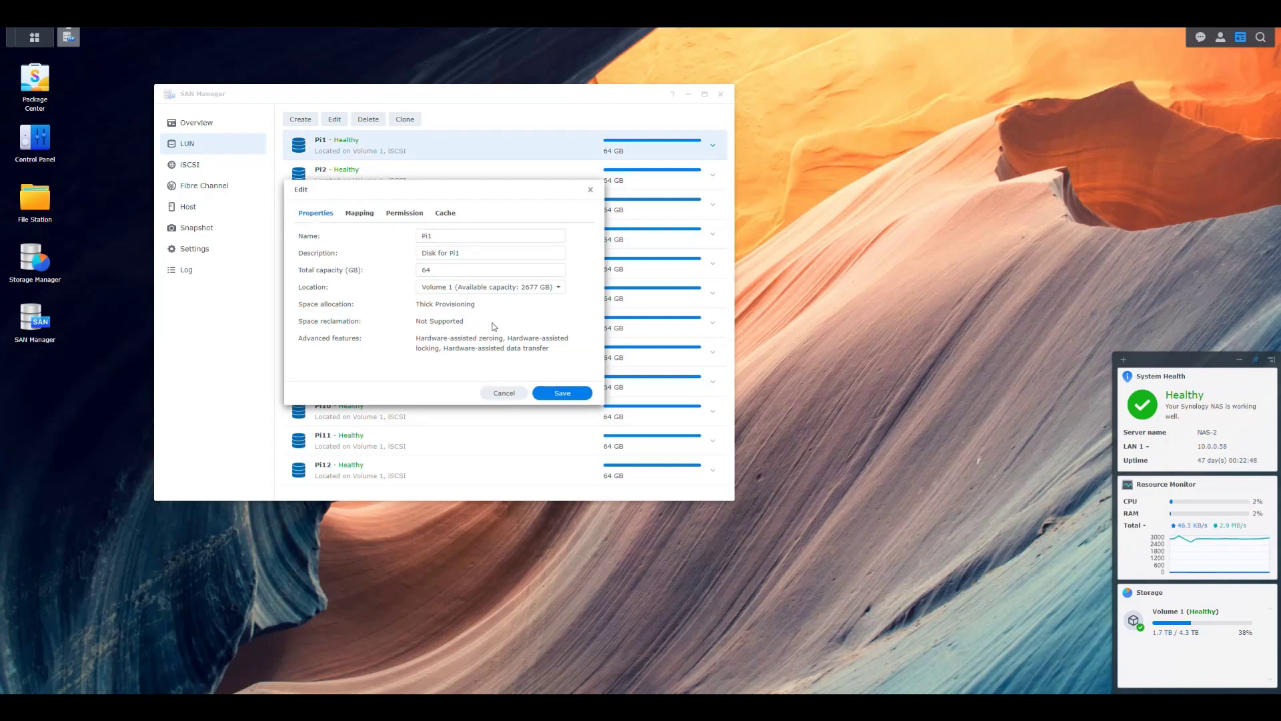
{"action": "left_click", "coordinate": [364, 214]}
{"action": "left_click", "coordinate": [403, 215]}
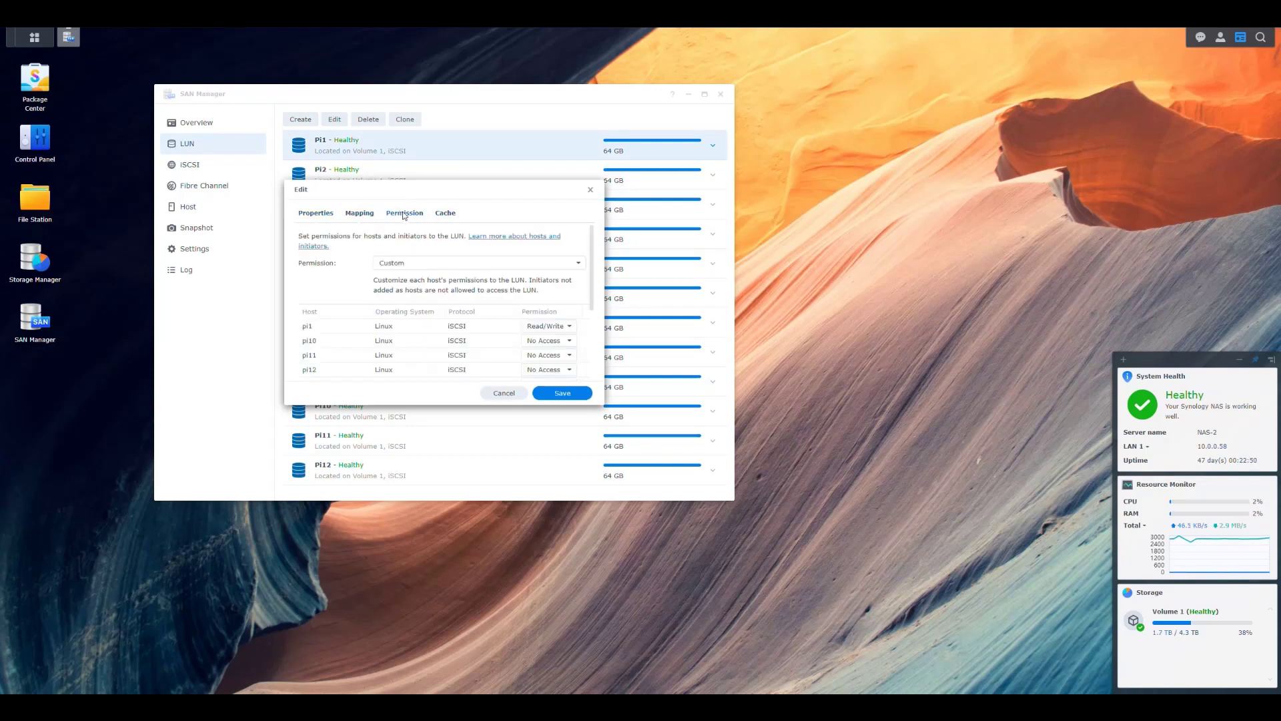
{"action": "scroll", "coordinate": [491, 346], "scroll_direction": "down", "scroll_amount": 2}
{"action": "scroll", "coordinate": [492, 347], "scroll_direction": "up", "scroll_amount": 2}
{"action": "left_click", "coordinate": [590, 191]}
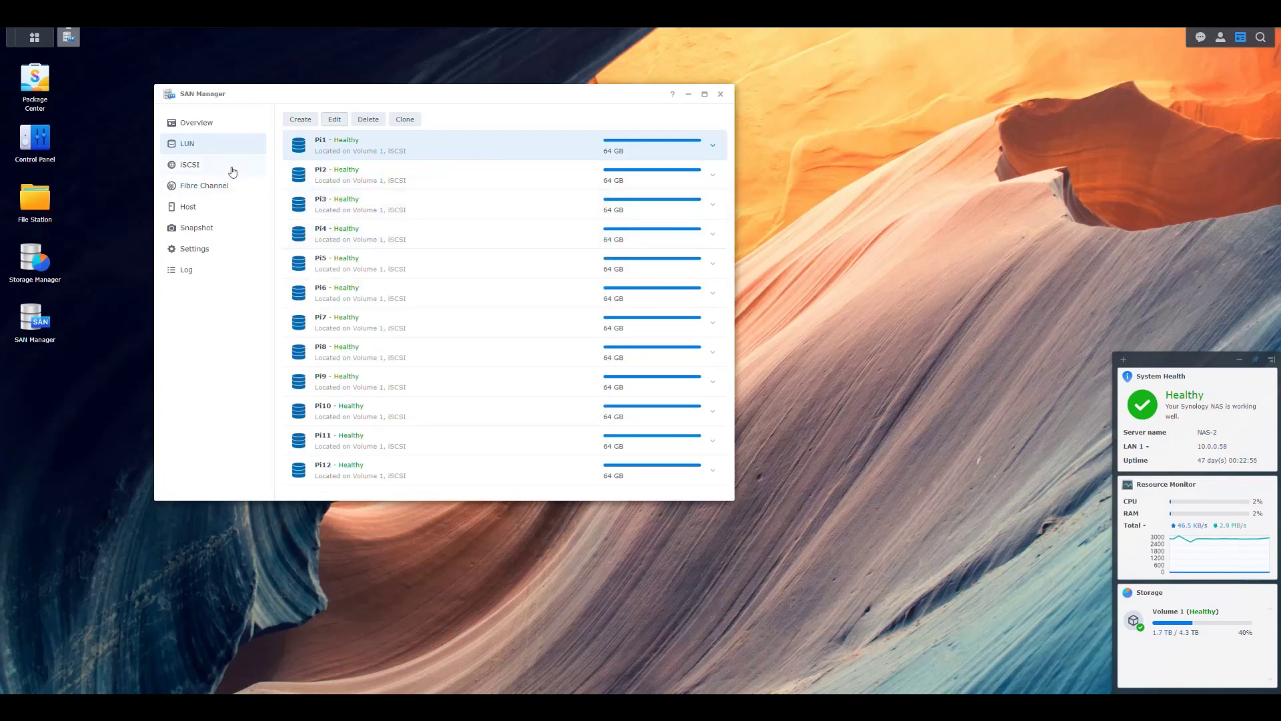
- Allow multiple sessions from one or more iSCSI initiators on the Synology iSCSI Target, check its other settings and save
{"action": "left_click", "coordinate": [193, 167]}
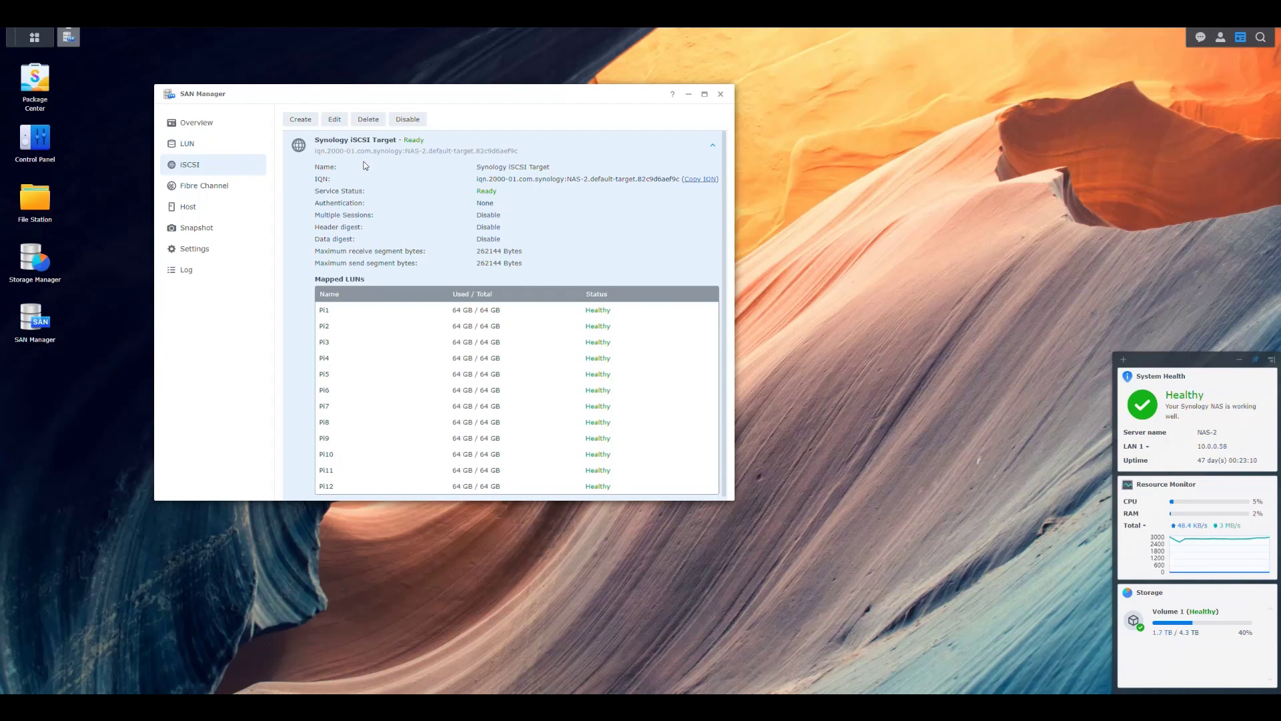
{"action": "left_click", "coordinate": [334, 119]}
{"action": "left_click", "coordinate": [354, 201]}
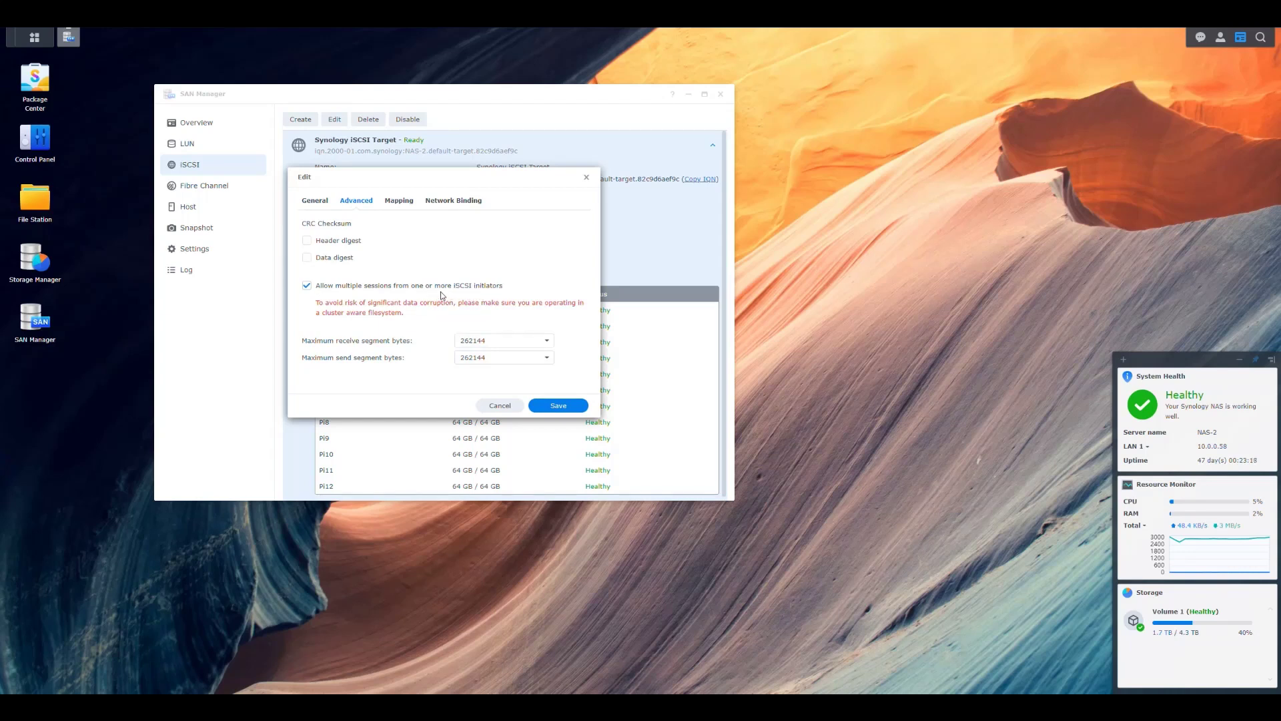
{"action": "left_click", "coordinate": [317, 202]}
{"action": "left_click", "coordinate": [355, 203]}
{"action": "left_click", "coordinate": [398, 201]}
{"action": "left_click", "coordinate": [464, 203]}
{"action": "left_click", "coordinate": [317, 202]}
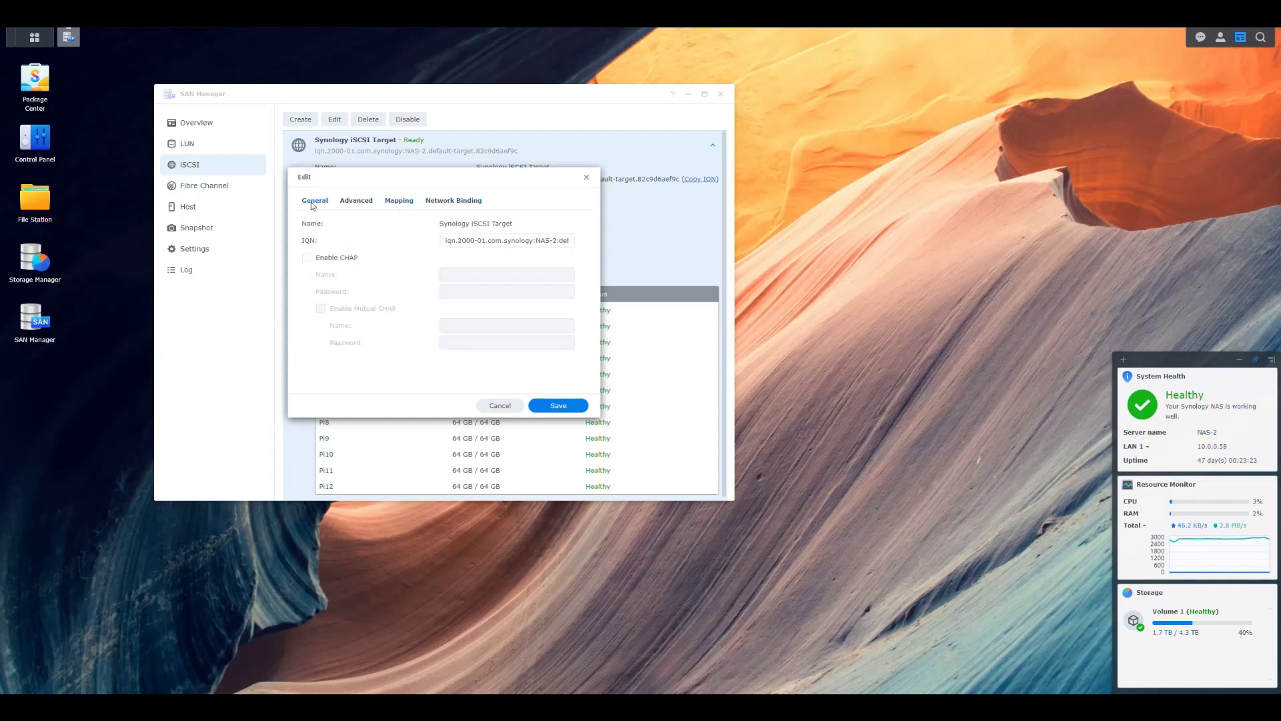
{"action": "left_click", "coordinate": [570, 406]}
- Check the iSCSI target's advanced settings and mapped LUNs, and view the used and available capacity of Volume 1
{"action": "left_click", "coordinate": [335, 119]}
{"action": "left_click", "coordinate": [357, 201]}
{"action": "left_click", "coordinate": [586, 178]}
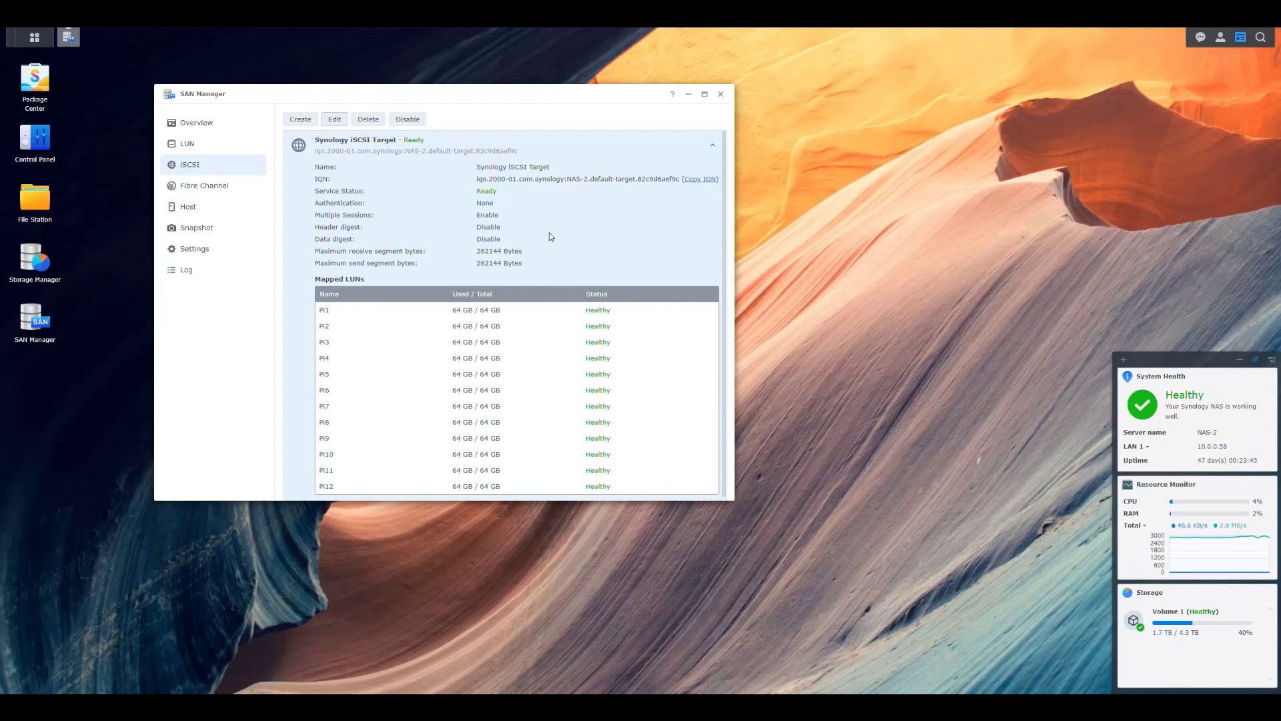
{"action": "scroll", "coordinate": [562, 336], "scroll_direction": "down", "scroll_amount": 1}
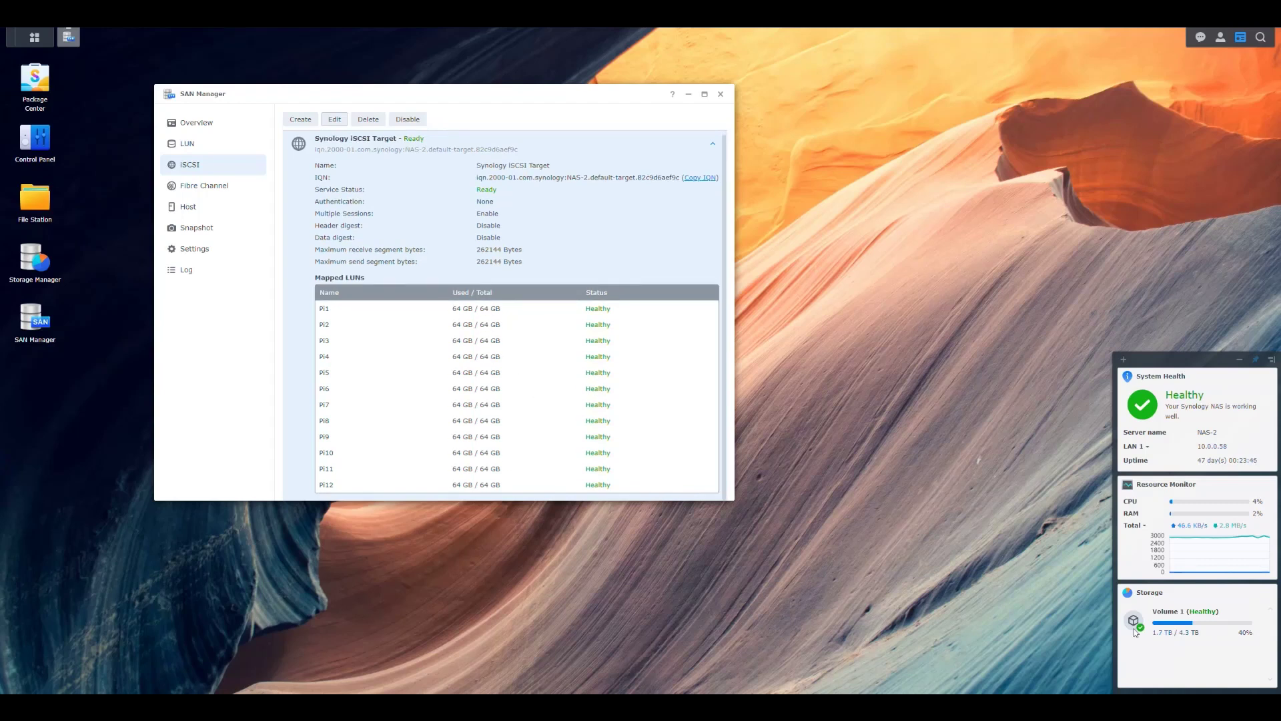
{"action": "mouse_move", "coordinate": [1160, 640]}
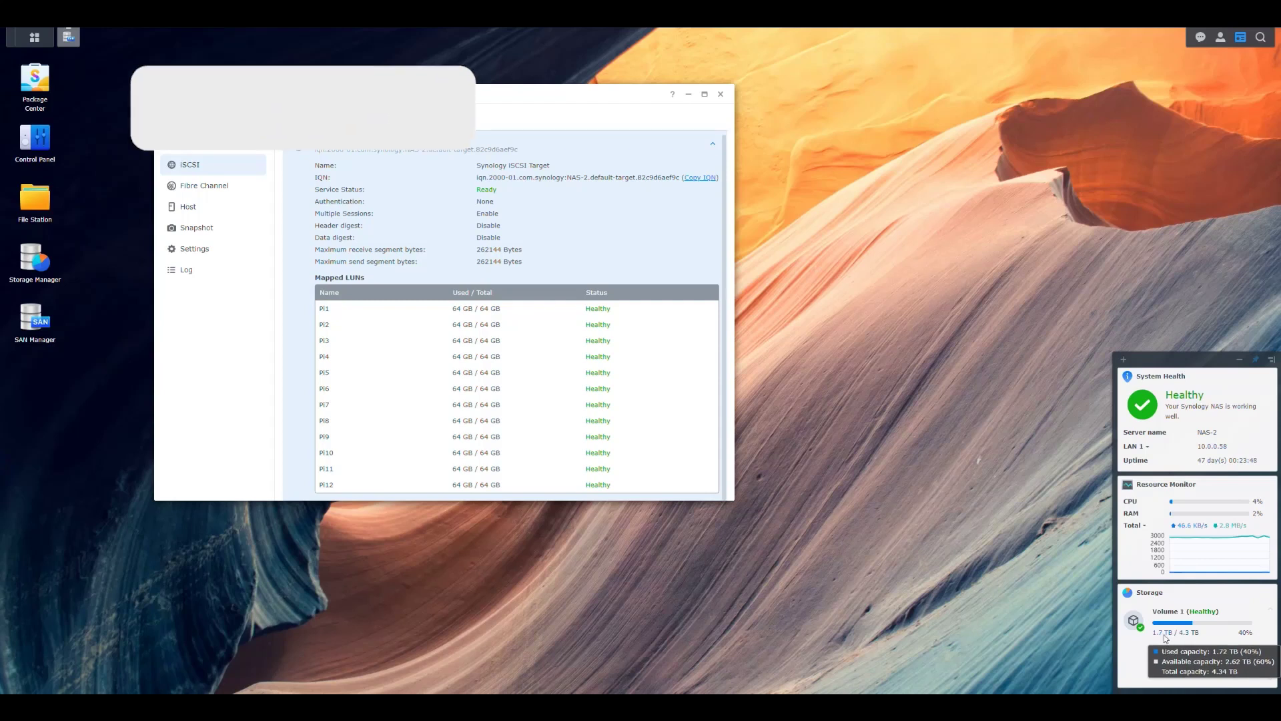